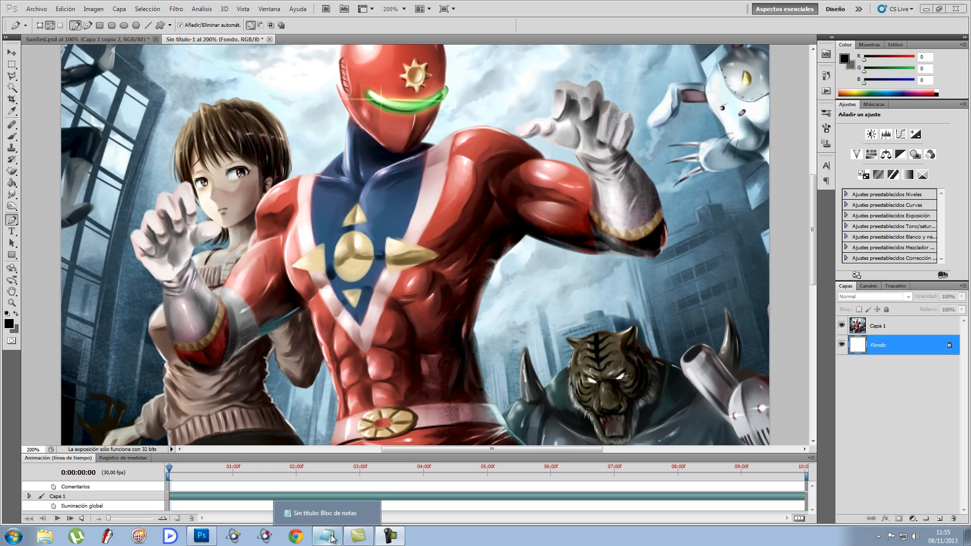
Switch to the Notepad note, read its two definitions of a render, and minimize it.
left_click(328, 536)
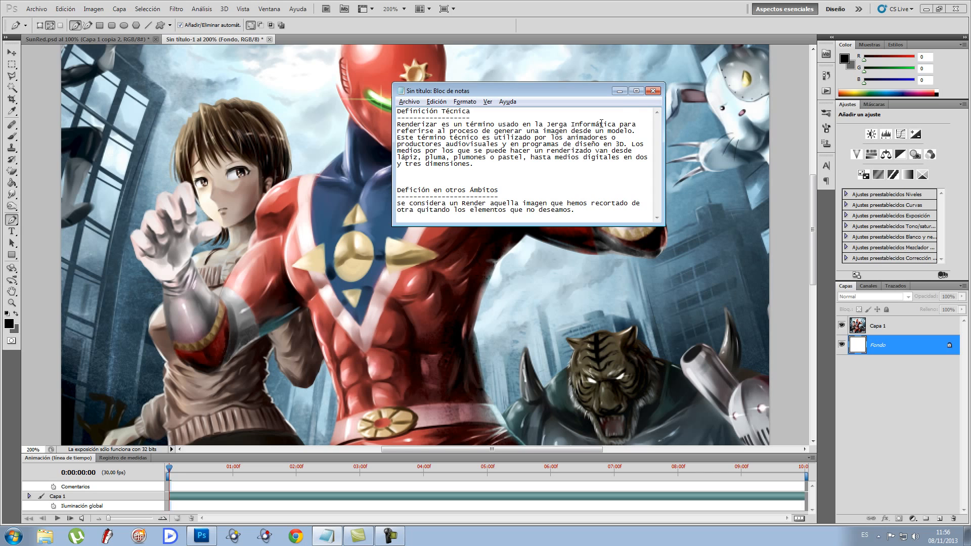
left_click(620, 91)
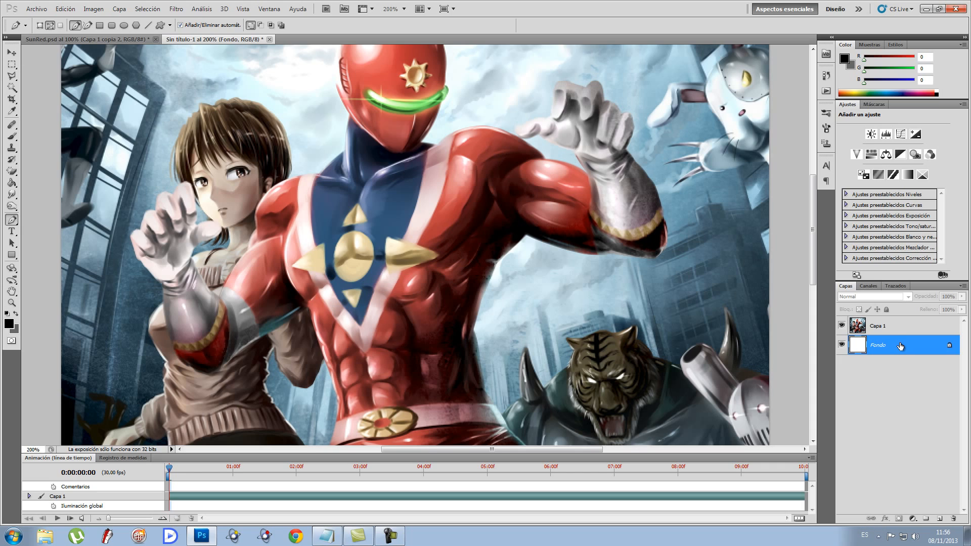
Add three new empty layers between the Fondo background and Capa 1.
left_click(938, 519)
left_click(938, 519)
left_click(938, 519)
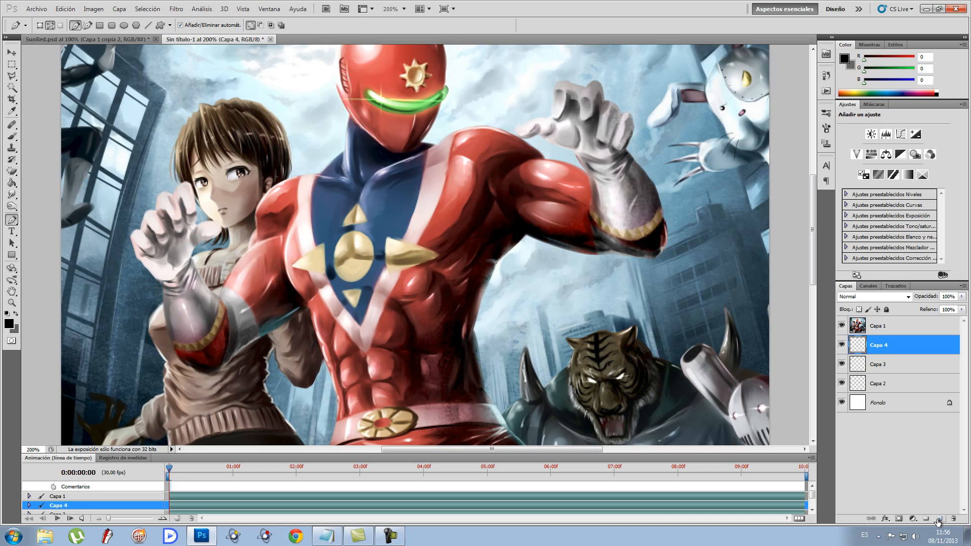
Fill the Capa 2 layer with black using the Paint Bucket.
key("g")
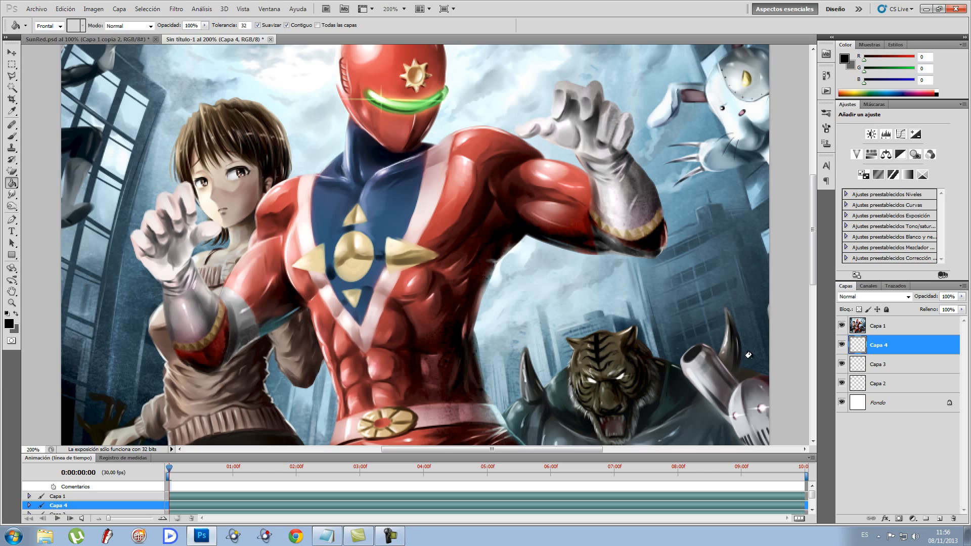
left_click(879, 383)
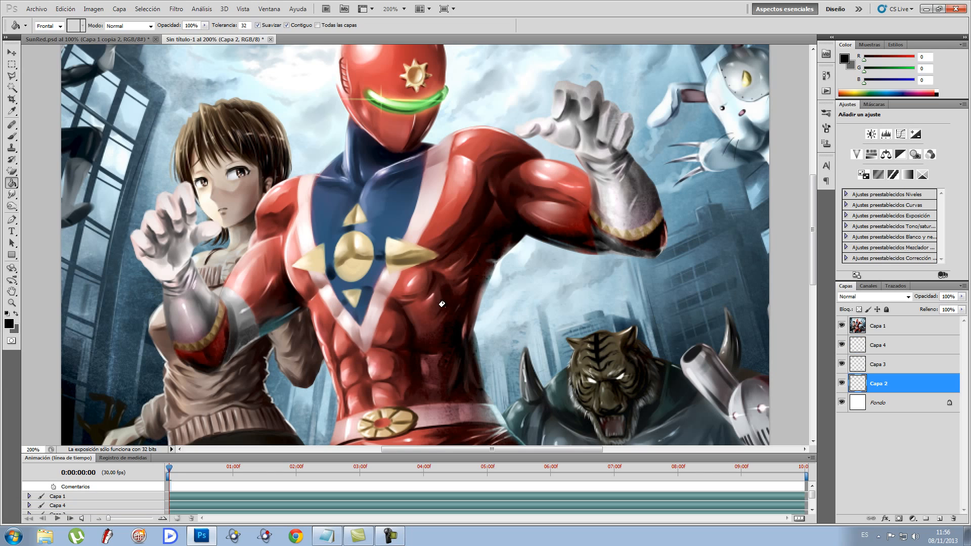
left_click(222, 258)
left_click(8, 324)
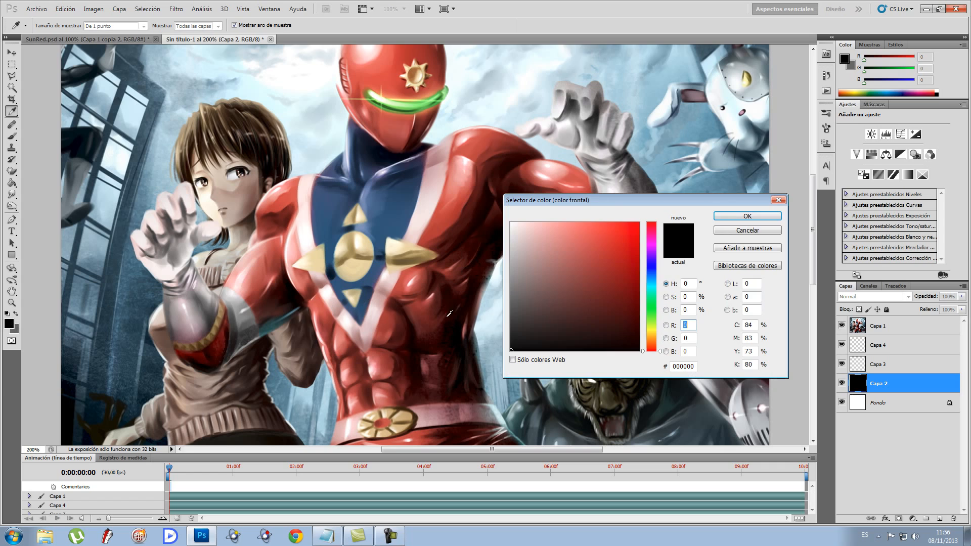
left_click(721, 230)
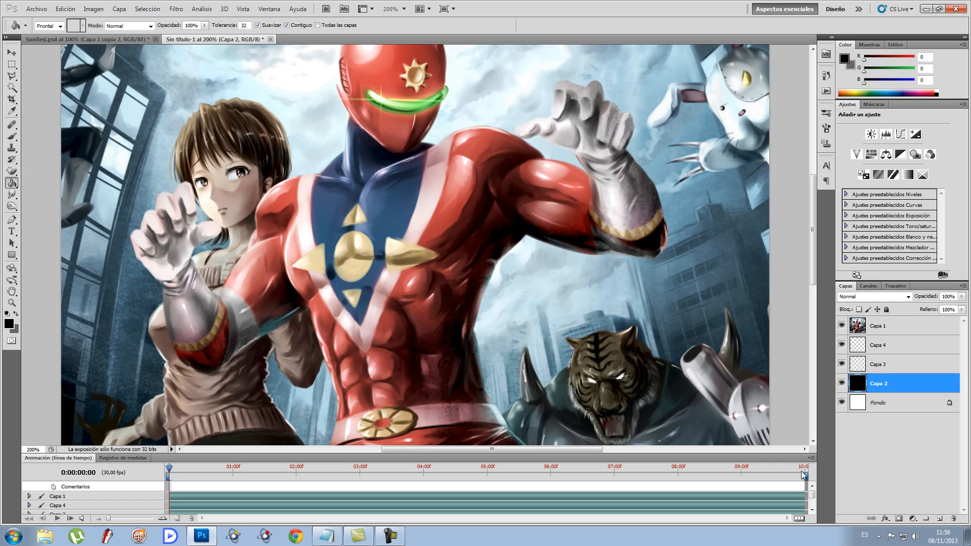
Set the foreground color to gray 666666 and fill the Capa 3 layer with it.
left_click(884, 366)
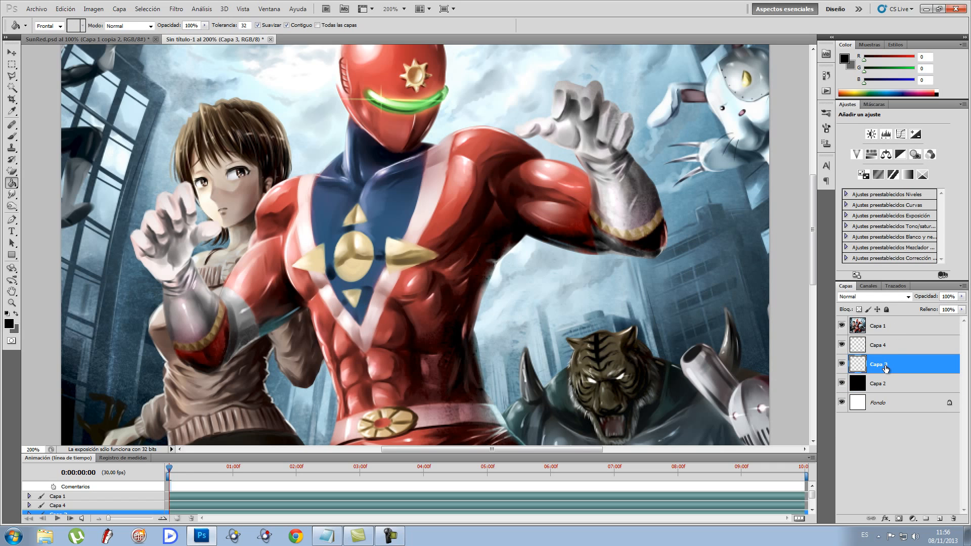
left_click(16, 316)
left_click(8, 324)
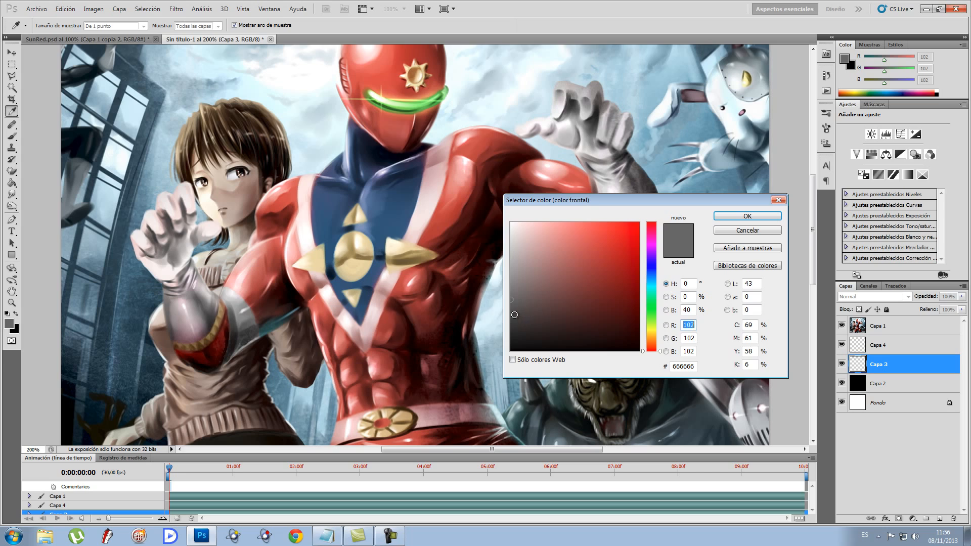
left_click(510, 314)
left_click_drag(694, 366, 578, 400)
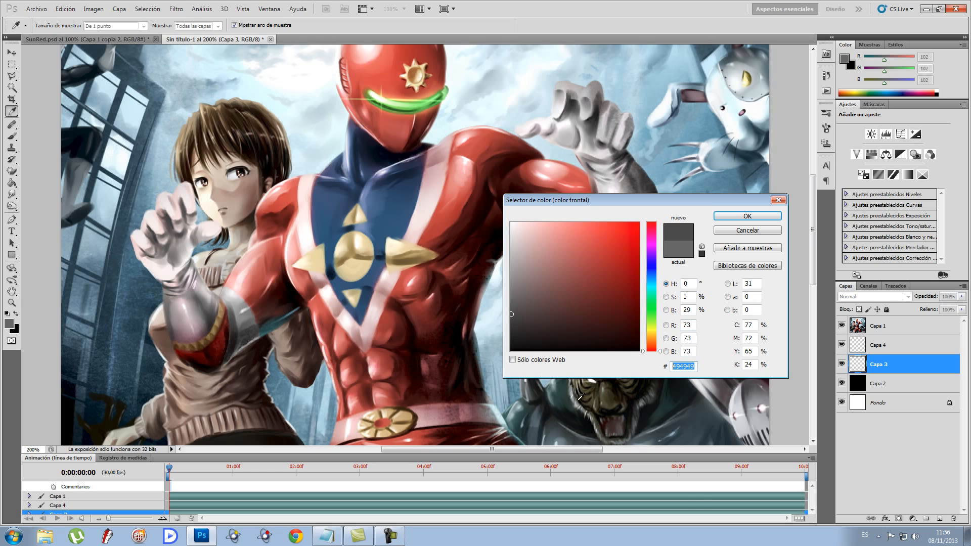
type("666666")
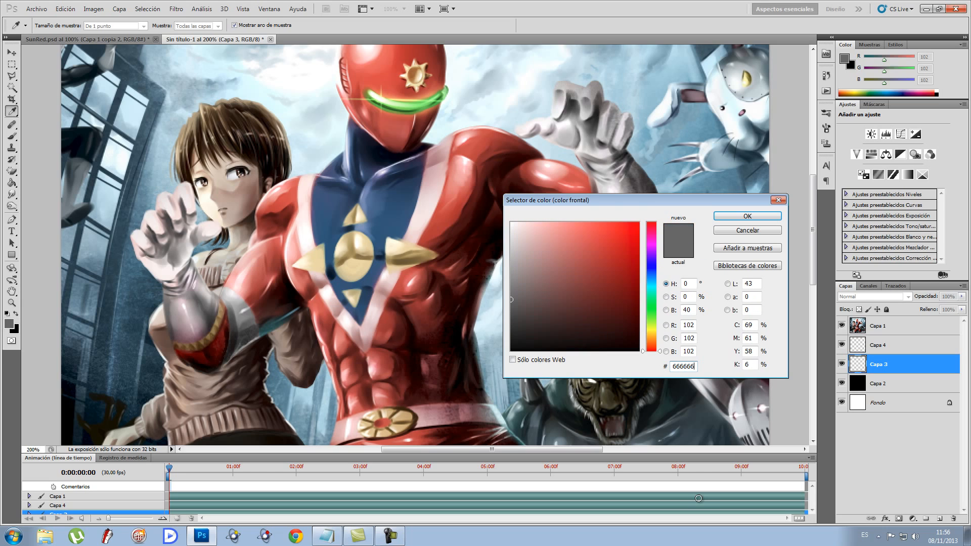
left_click(745, 214)
key("g")
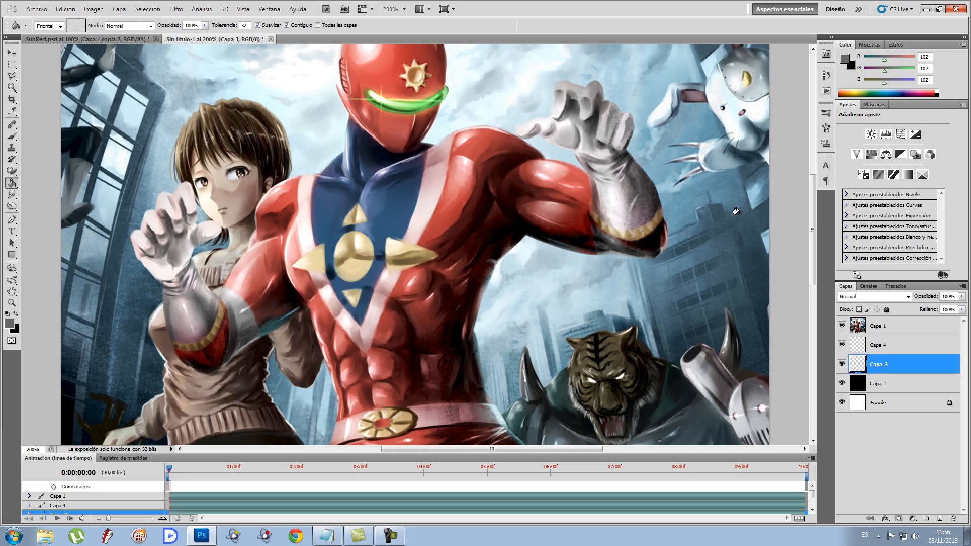
left_click(406, 266)
Set the foreground color to white and fill the Capa 4 layer with it.
left_click(893, 348)
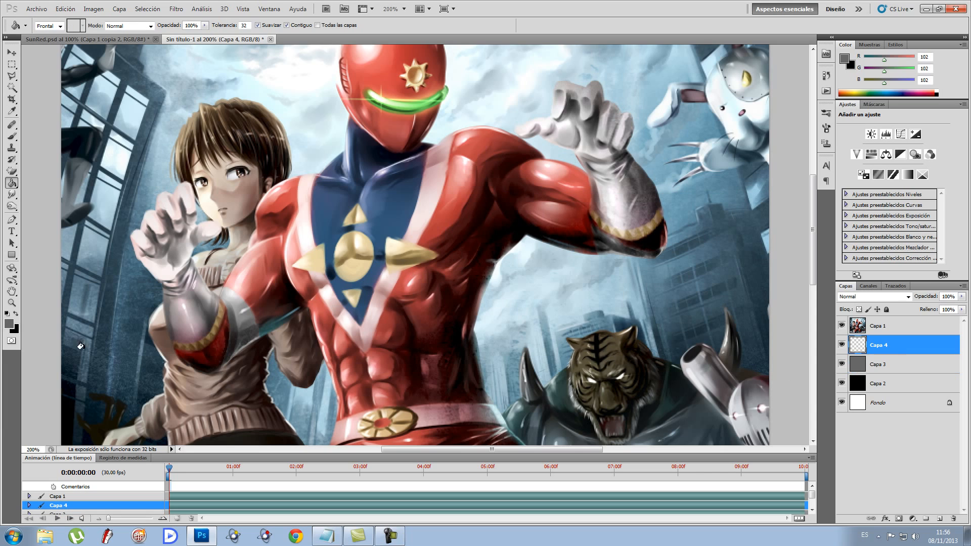
left_click(7, 314)
left_click(9, 324)
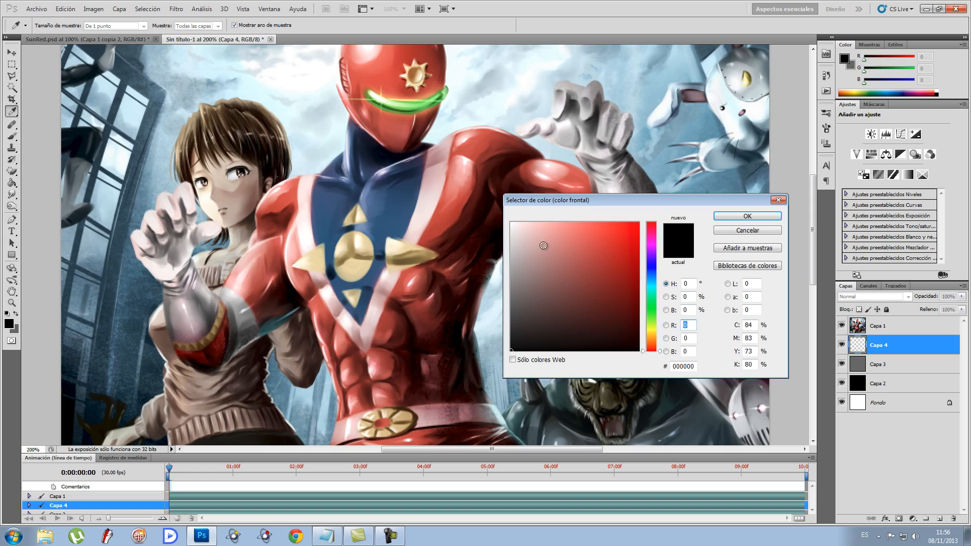
left_click_drag(543, 245, 510, 221)
left_click(747, 216)
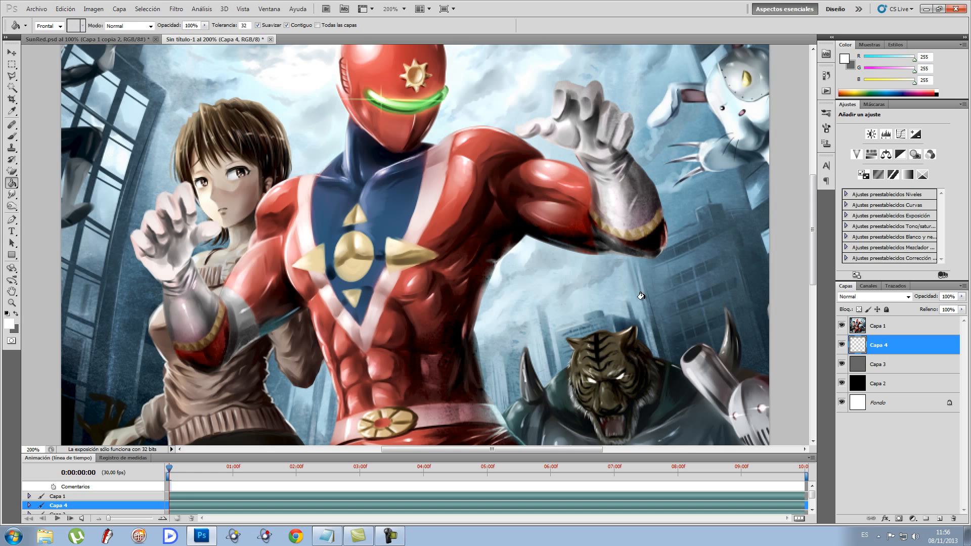
left_click(573, 263)
Select the Capa 1 image layer and activate the Pen tool.
key("z")
left_click(257, 199, "alt")
left_click(257, 198, "alt")
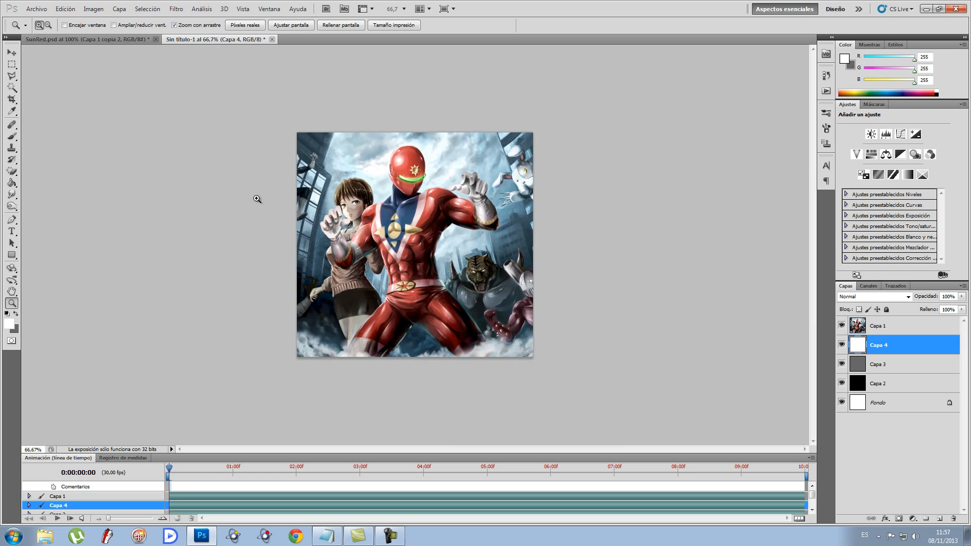
left_click(317, 236)
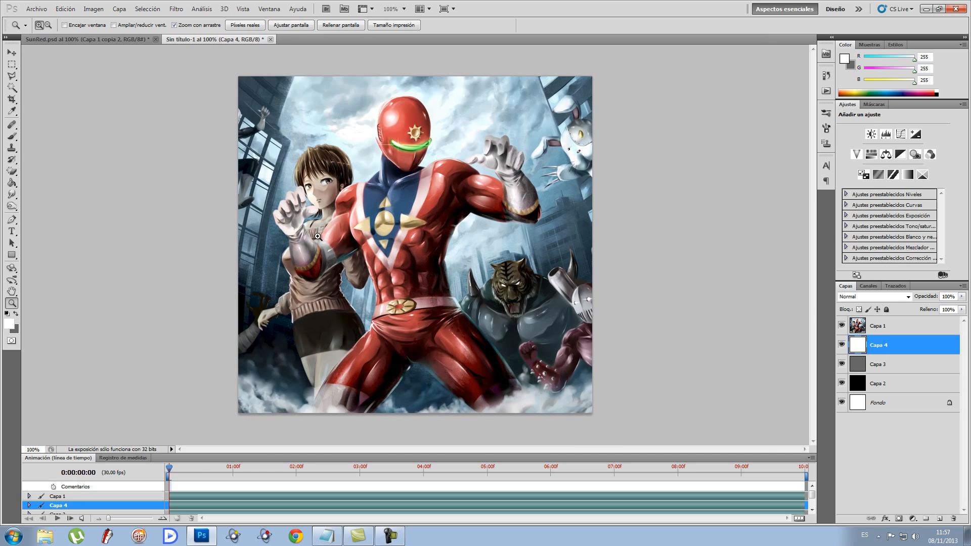
left_click(317, 236)
left_click(878, 326)
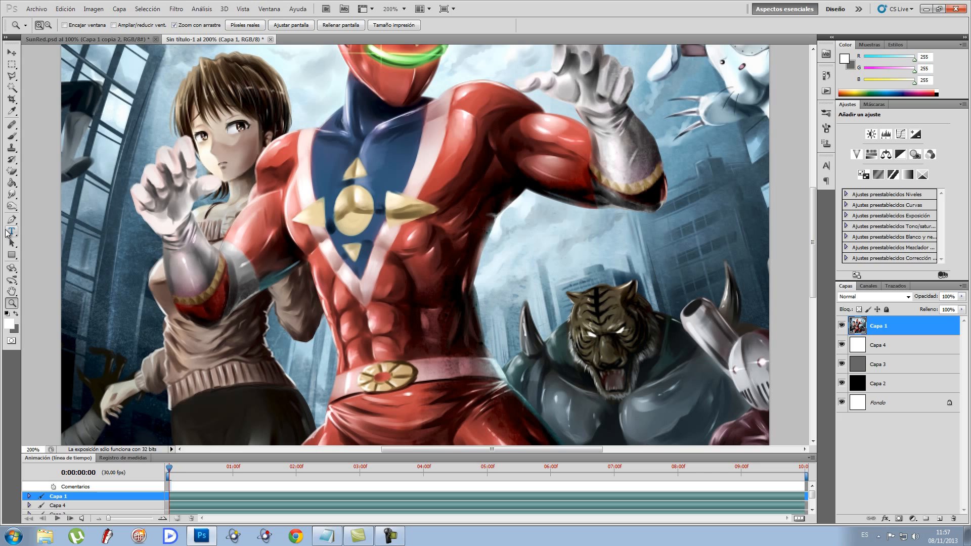
key("p")
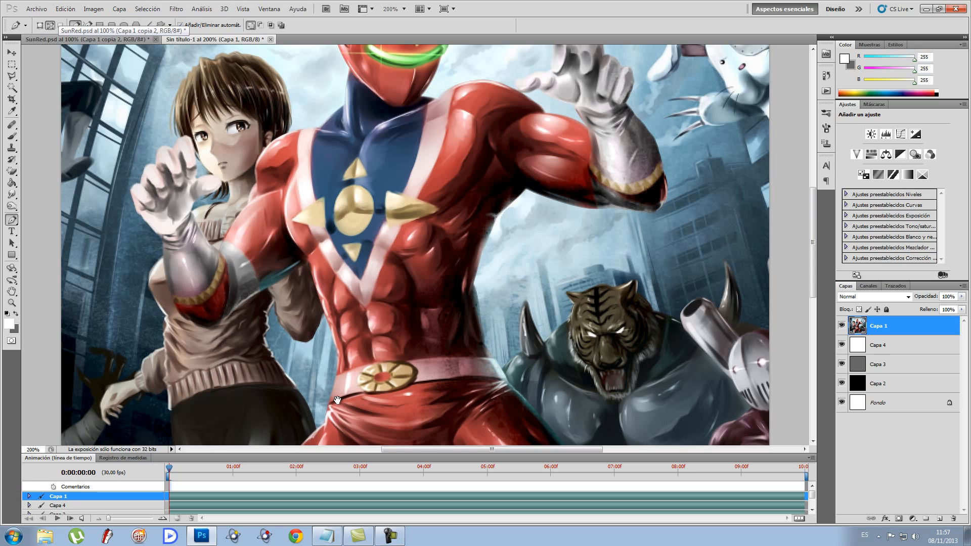
Examine the edge of the hero's leg beside the woman's leg, near the smoke along the image's lower border.
left_click_drag(342, 388, 399, 211)
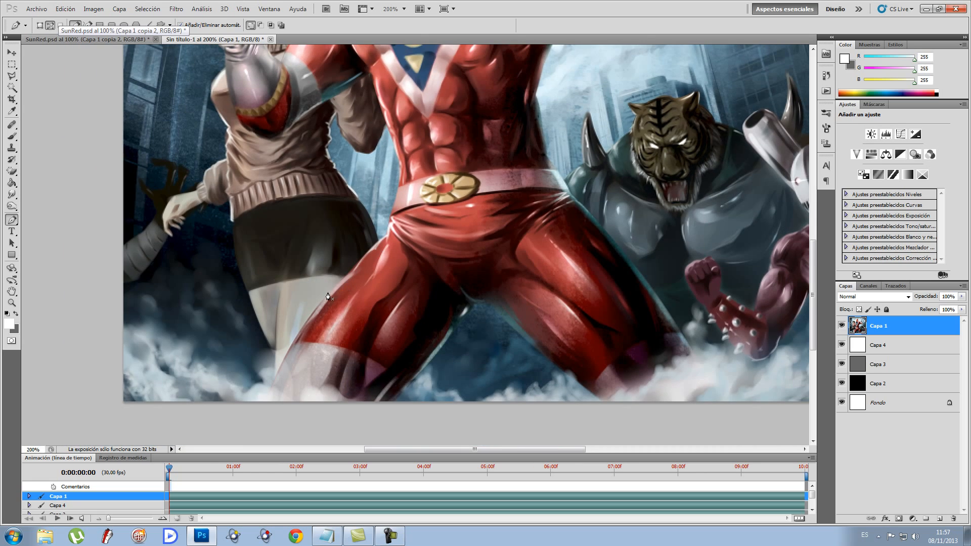
left_click_drag(304, 338, 378, 291)
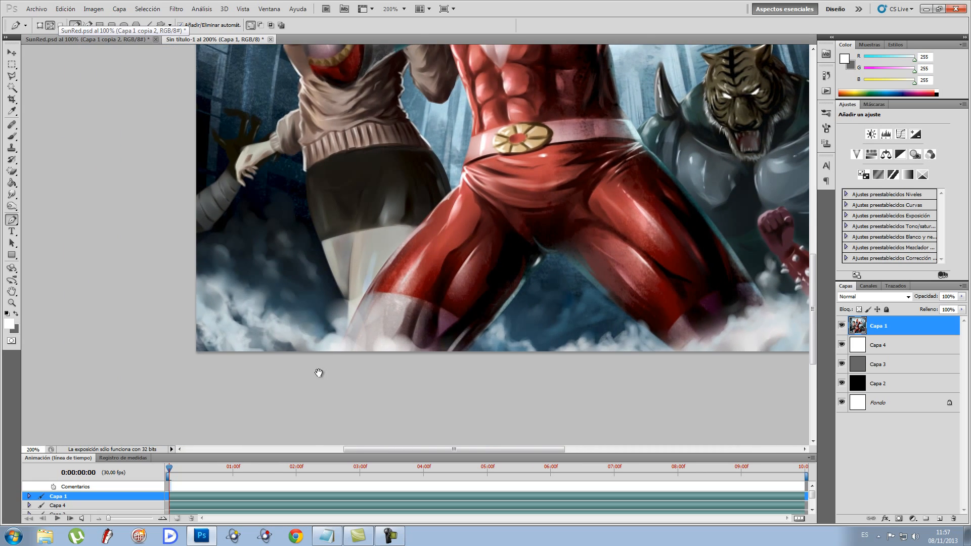
left_click_drag(317, 373, 392, 322)
key("z")
left_click(415, 292)
left_click(412, 282)
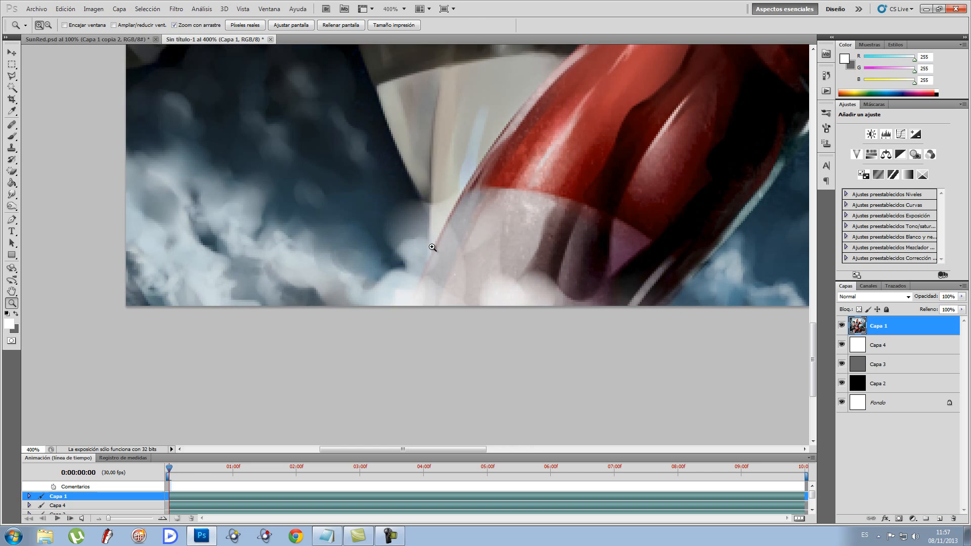
left_click(434, 199, "alt")
left_click(433, 200, "alt")
left_click_drag(433, 199, 449, 289)
left_click(408, 282)
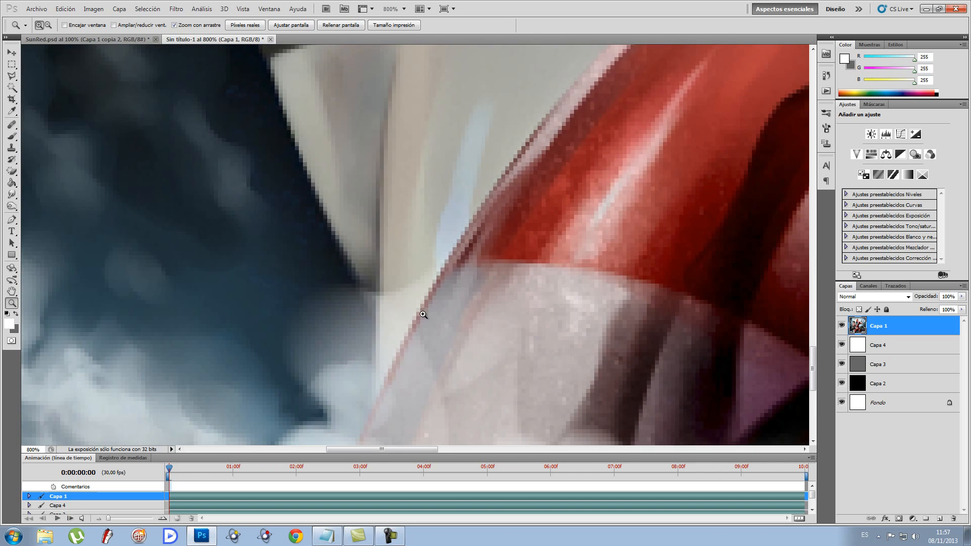
left_click_drag(575, 139, 524, 156)
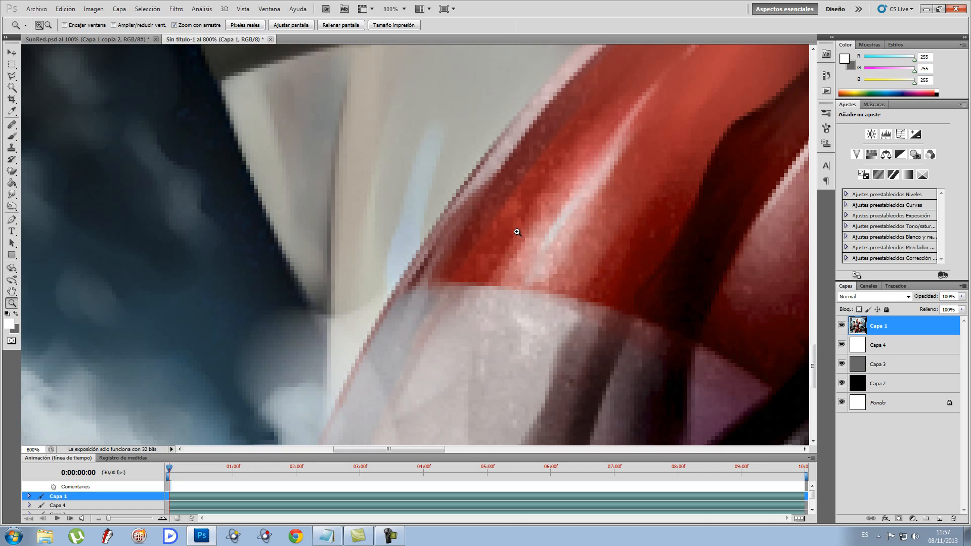
key("alt")
left_click(384, 247, "alt")
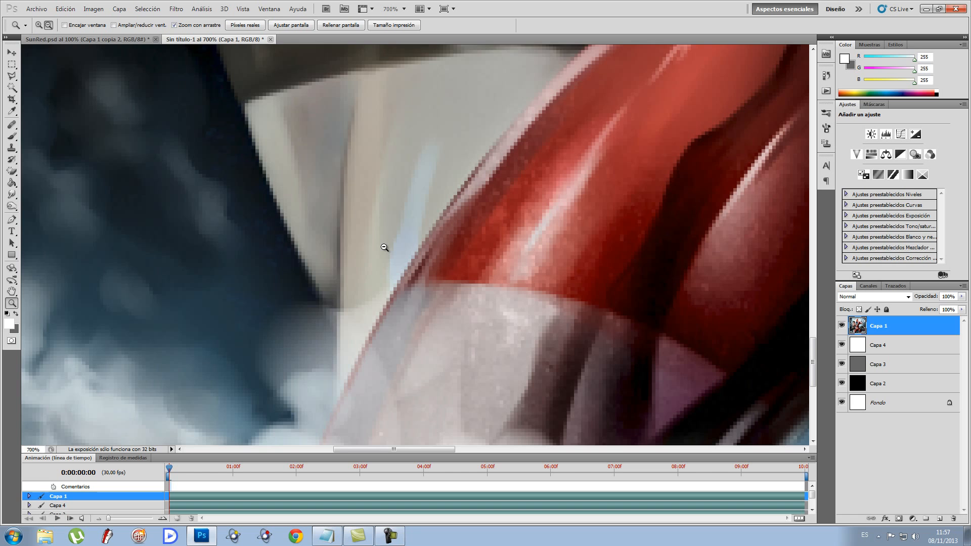
left_click(384, 247, "alt")
left_click(383, 246, "alt")
left_click(383, 246, "alt")
left_click(376, 274, "alt")
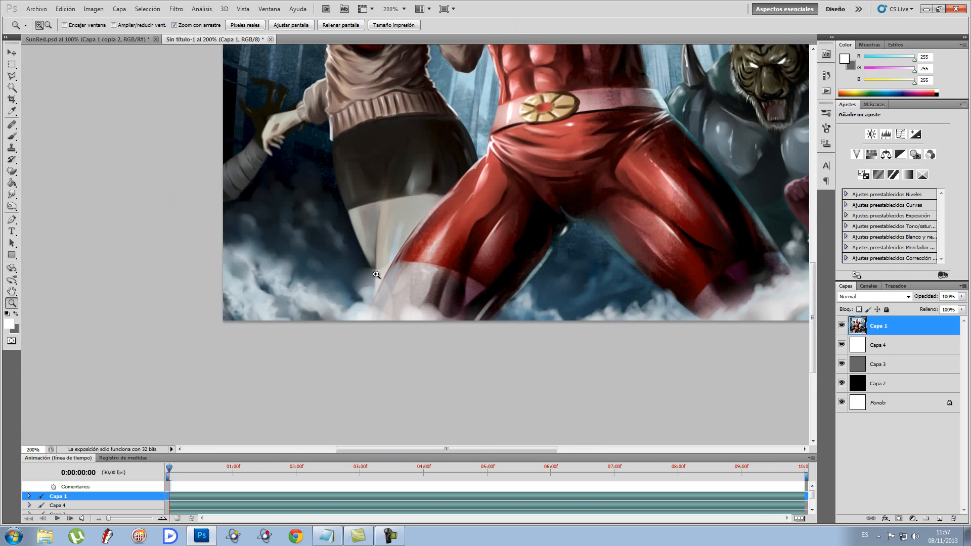
left_click(363, 315)
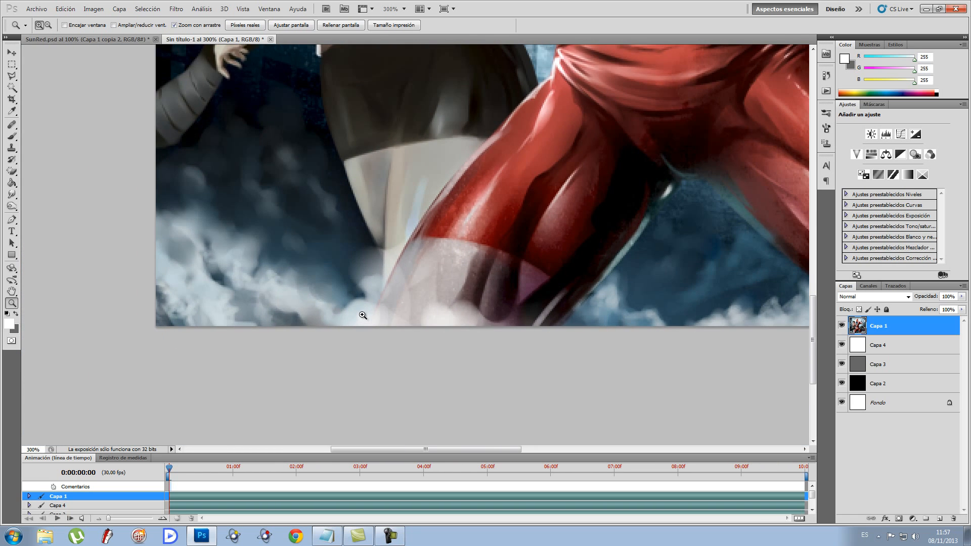
Draw a Pen path starting outside the canvas below the hero's leg and following its outer edge up the thigh.
key("p")
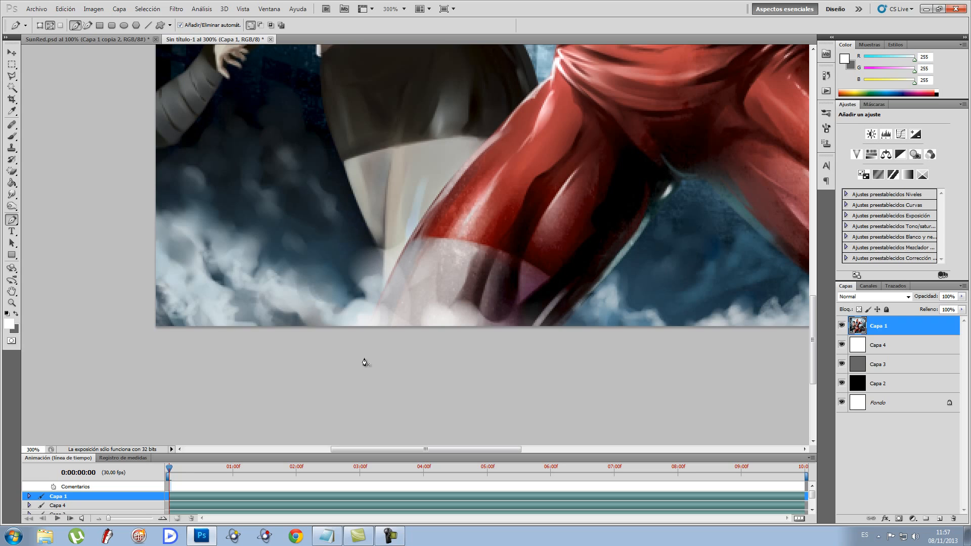
left_click(331, 370)
left_click(371, 334)
left_click(407, 243)
left_click(476, 150)
left_click_drag(431, 306, 465, 250)
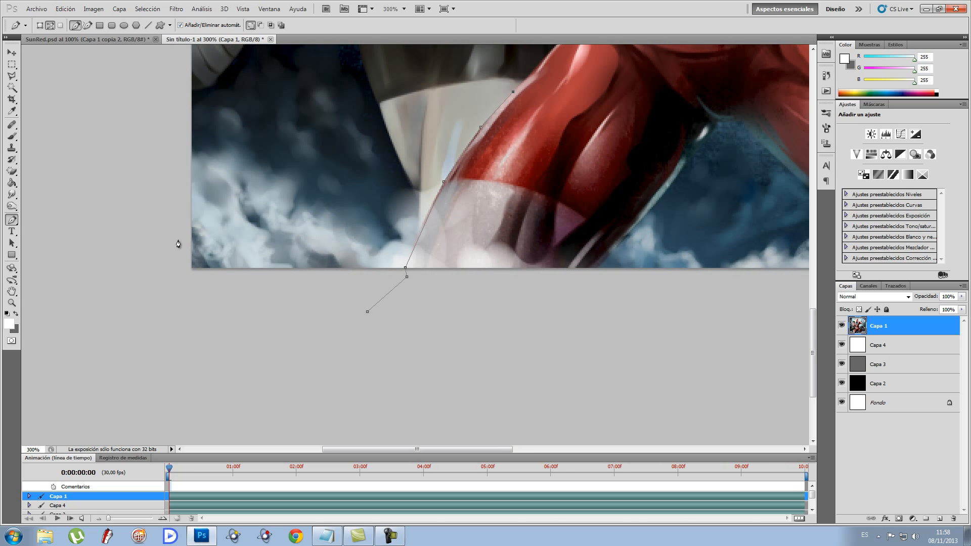
Look up the shortcut assigned to the Convert Point tool in the keyboard shortcut settings, leaving it unchanged.
right_click(11, 219)
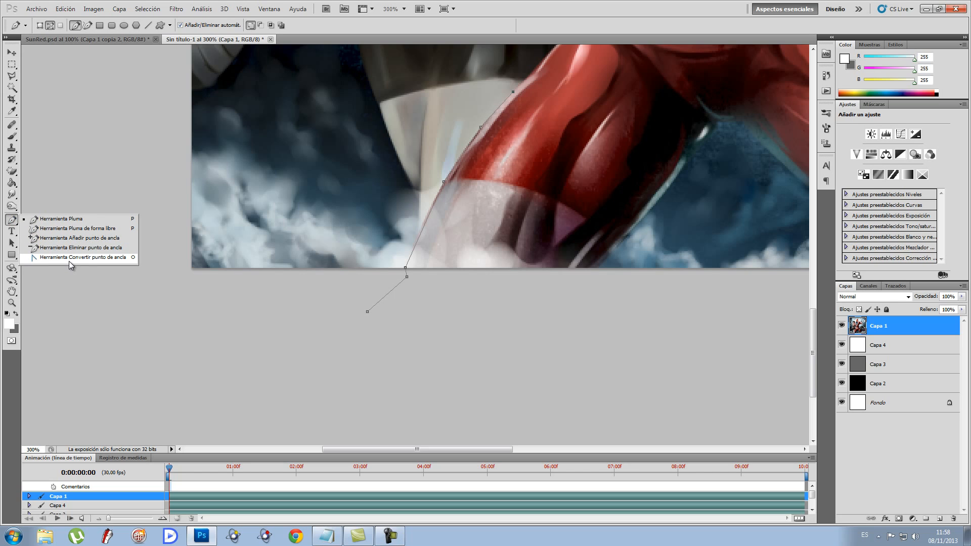
left_click(68, 9)
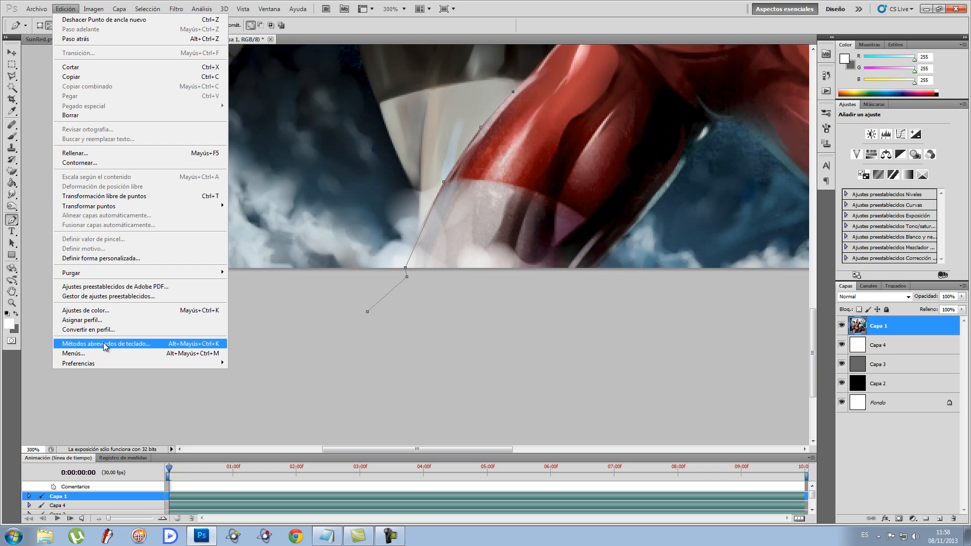
left_click(69, 9)
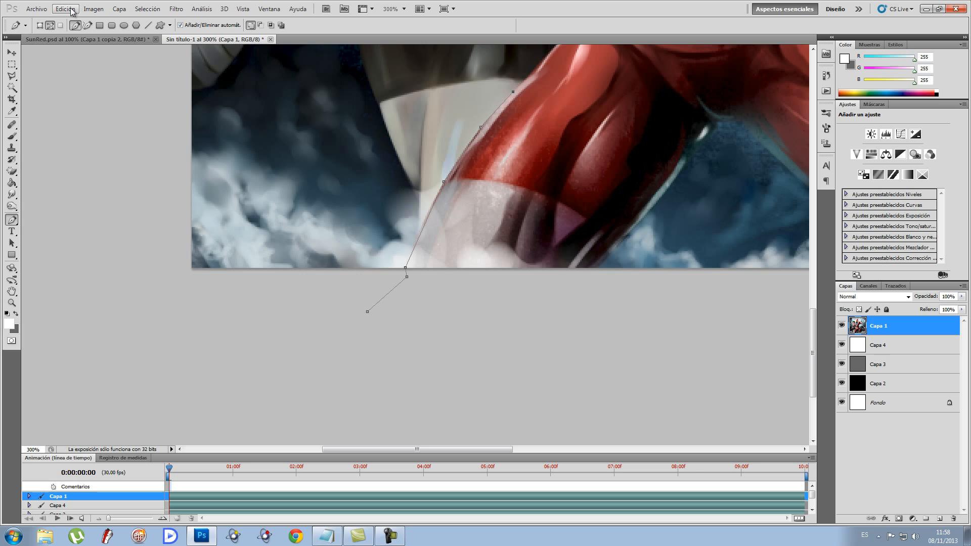
left_click(68, 9)
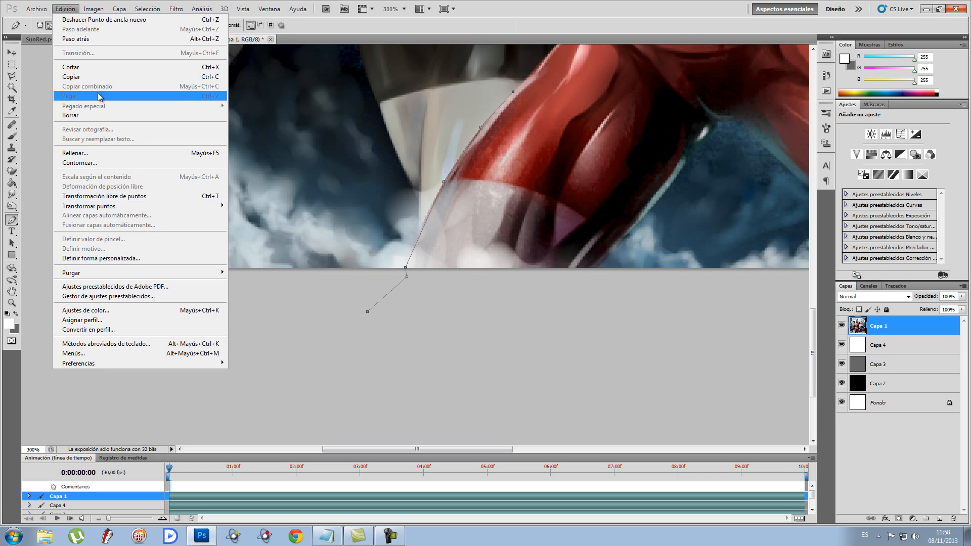
left_click(122, 345)
left_click_drag(468, 173, 466, 214)
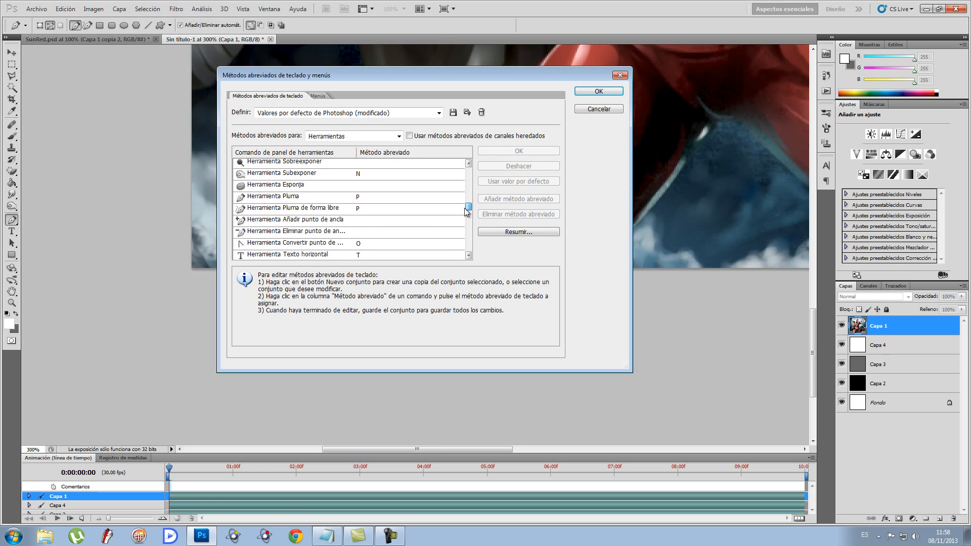
left_click(357, 245)
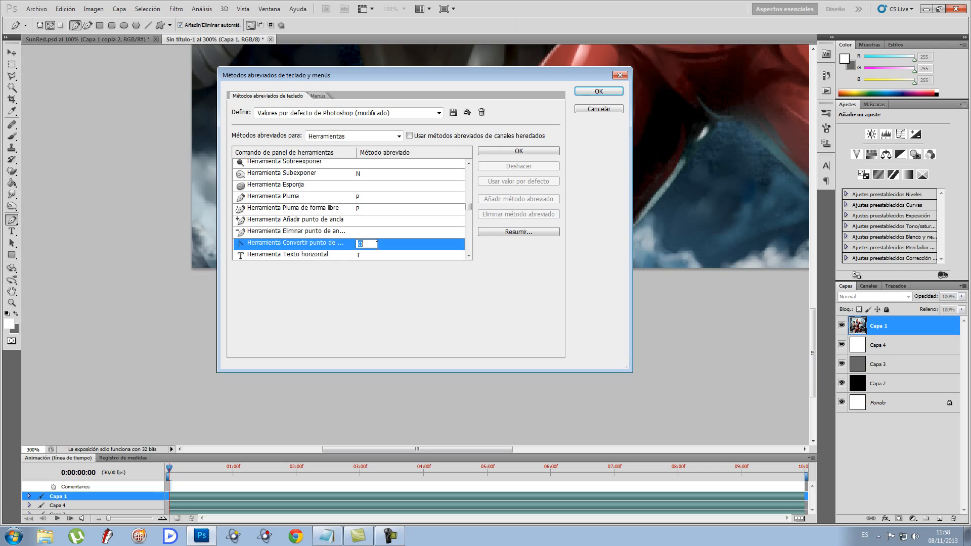
left_click(601, 110)
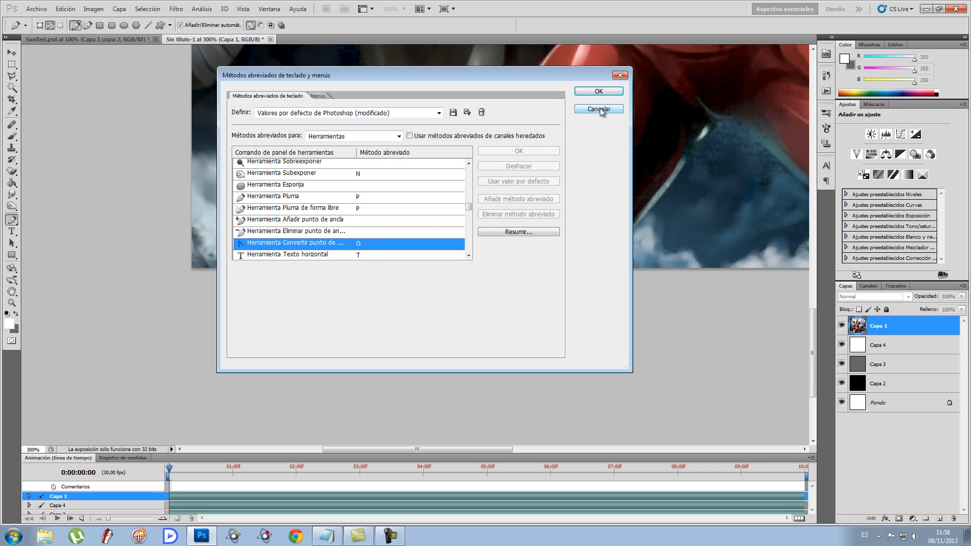
left_click(601, 110)
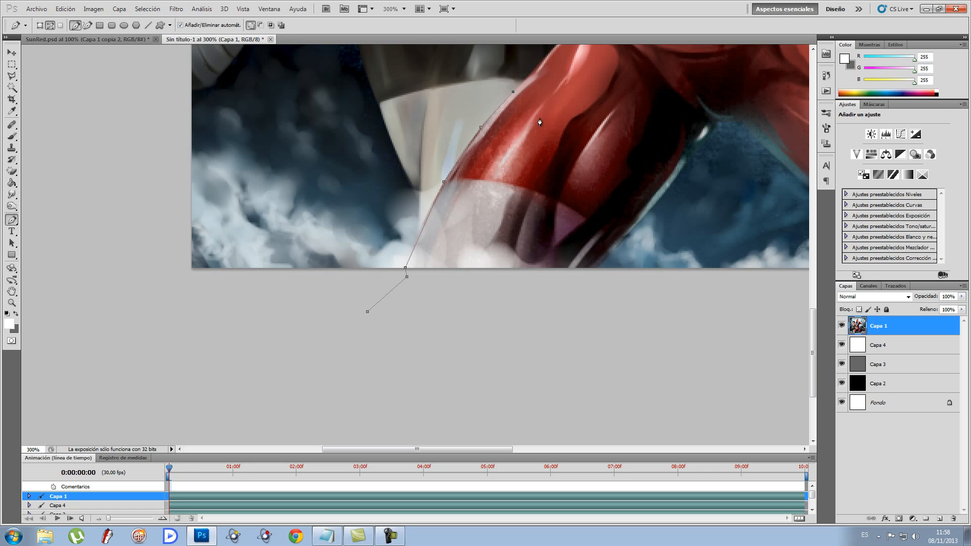
Curve the path's segments to fit the hero's outer leg edge by adjusting the anchor handles with the Convert Point tool.
key("o")
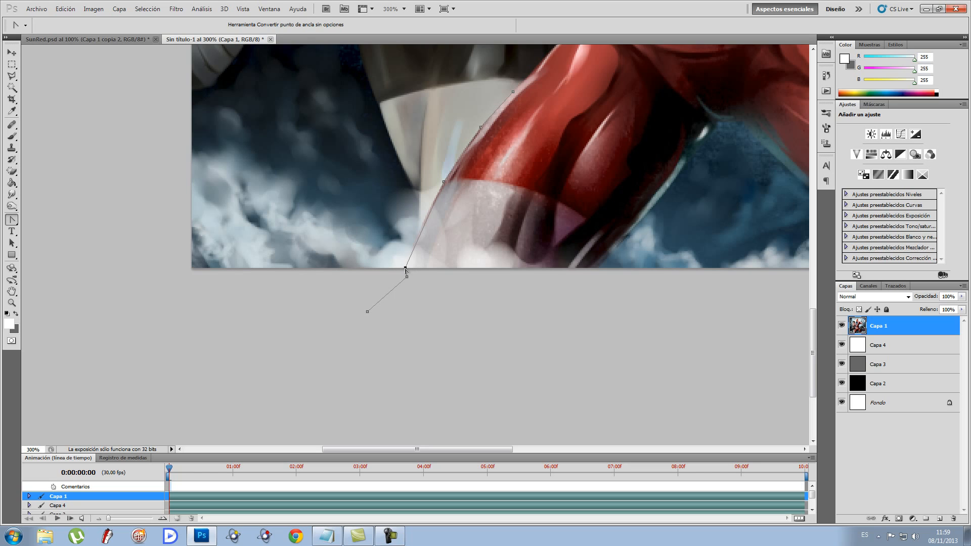
left_click_drag(405, 269, 410, 263)
left_click_drag(374, 240, 349, 233)
key("ctrl+z")
mouse_move(443, 182)
left_mouse_down()
mouse_move(478, 184)
mouse_move(435, 188)
mouse_move(461, 195)
mouse_move(463, 185)
mouse_move(435, 187)
mouse_move(461, 182)
left_mouse_up()
left_click(443, 182)
left_click_drag(405, 267, 423, 223)
left_click_drag(445, 184, 433, 205)
left_click_drag(405, 268, 414, 244)
left_click_drag(433, 205, 443, 180)
left_click_drag(480, 127, 486, 117)
Close the Pen path with straight segments from the thigh across the leg and back below the canvas to its starting point.
key("z")
key("ctrl+alt+0")
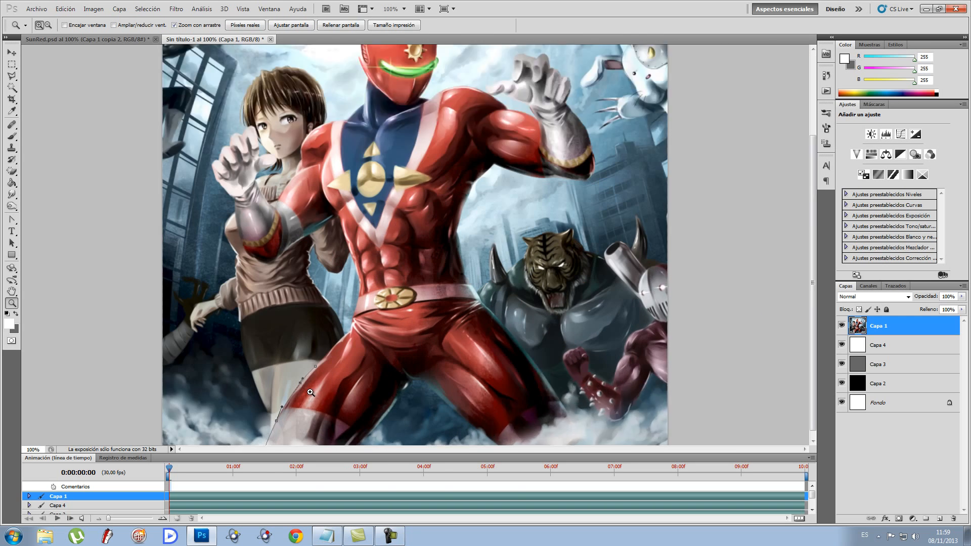
left_click(310, 392)
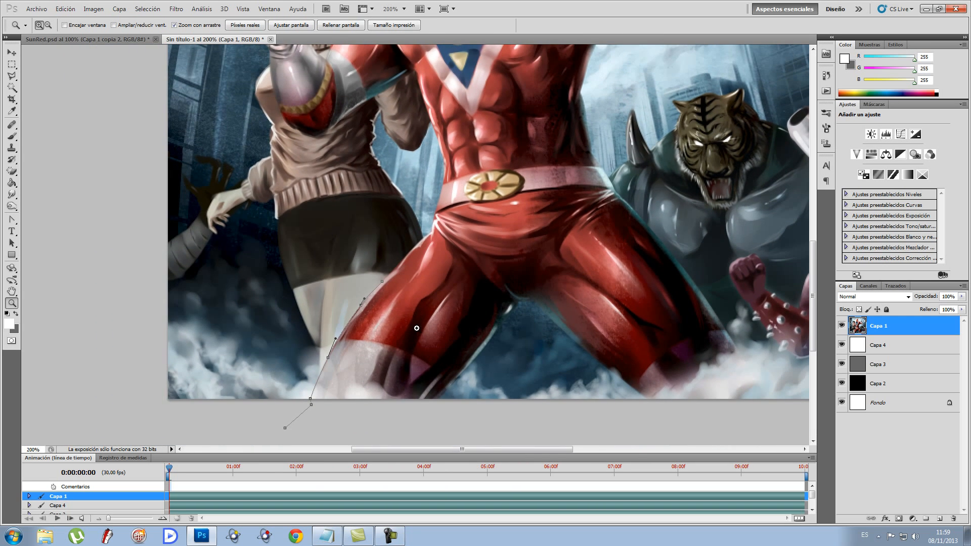
key("p")
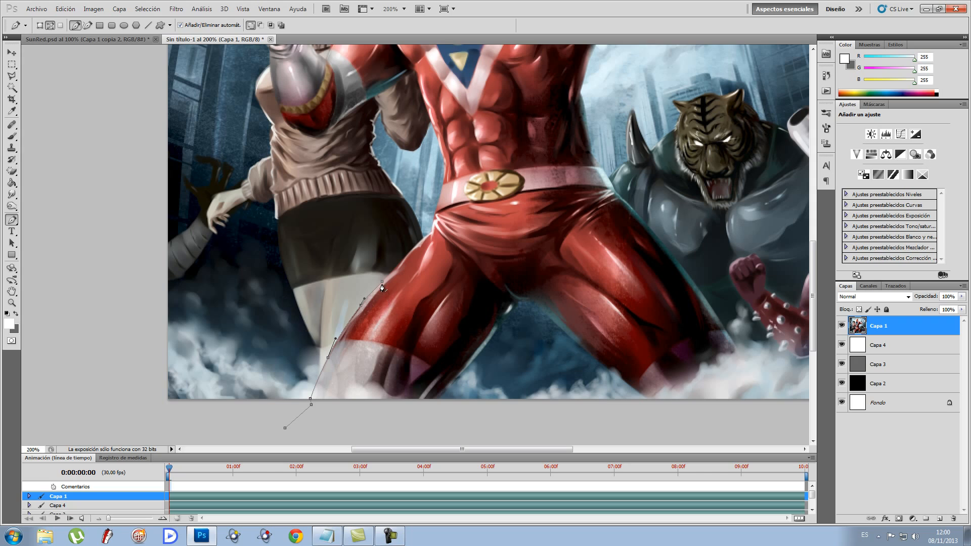
left_click(635, 417)
left_click(298, 434)
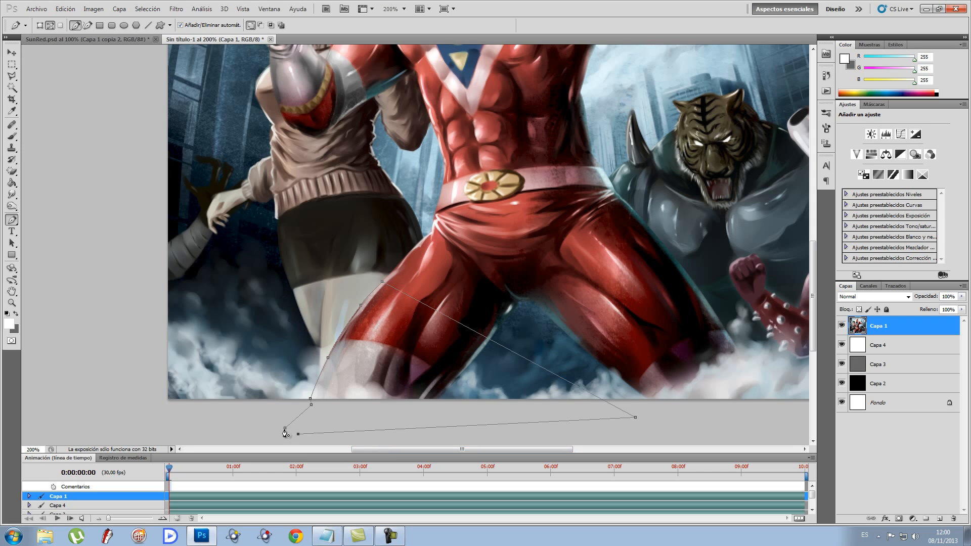
Load the closed work path as a selection, deselect the path and return to the layer list.
right_click(385, 351)
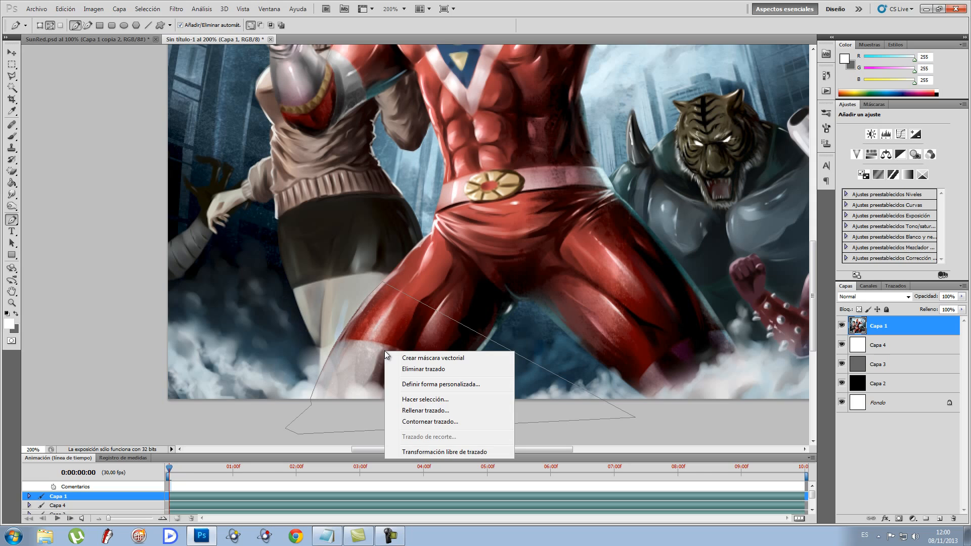
right_click(399, 324)
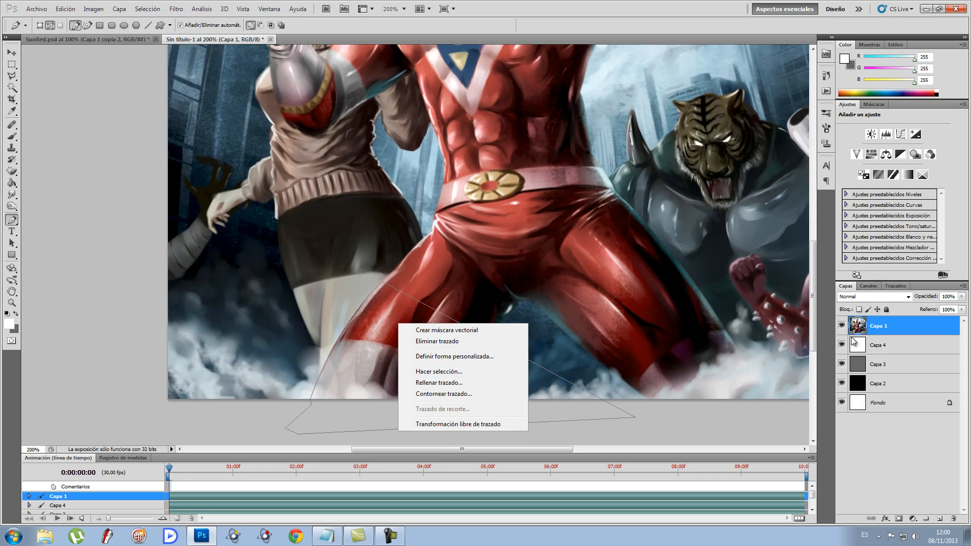
left_click(890, 286)
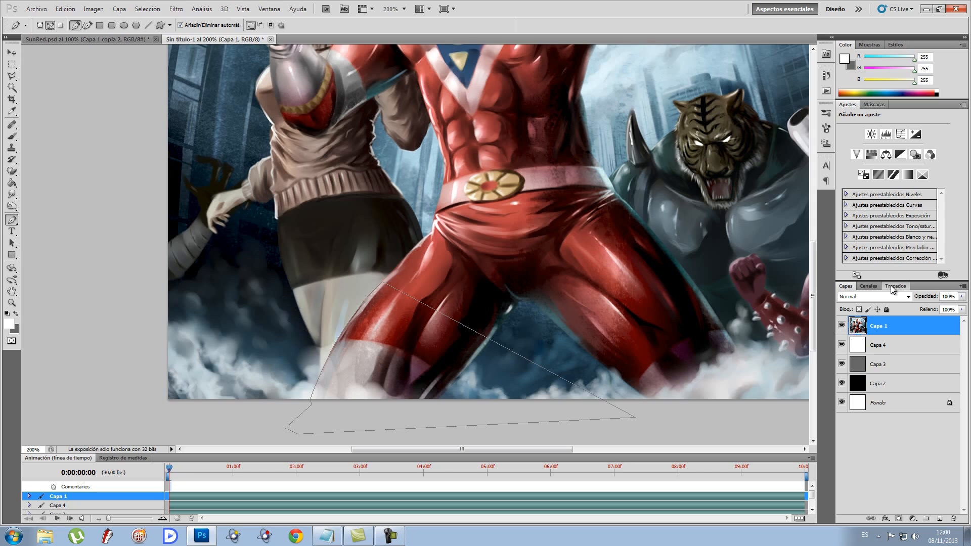
left_click(890, 285)
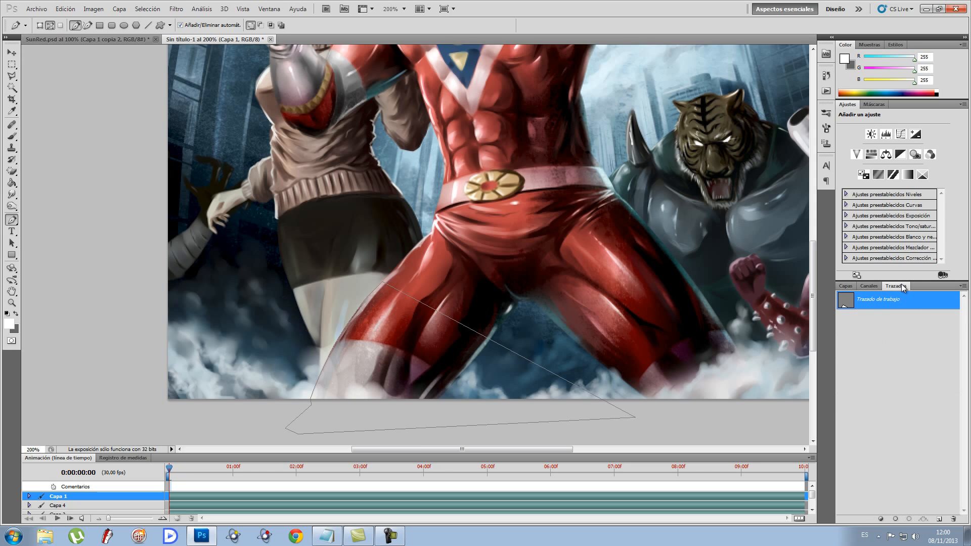
left_click(908, 519)
left_click(856, 316)
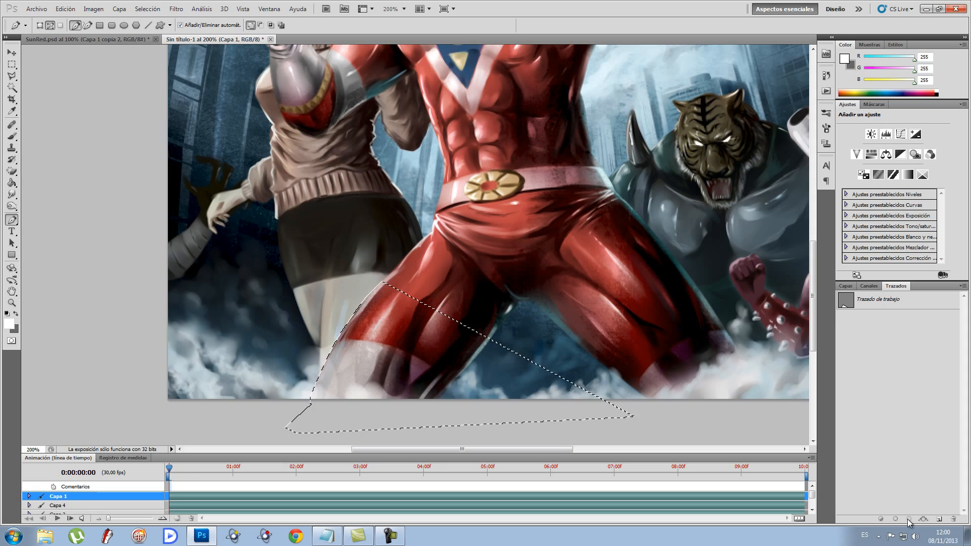
left_click(845, 286)
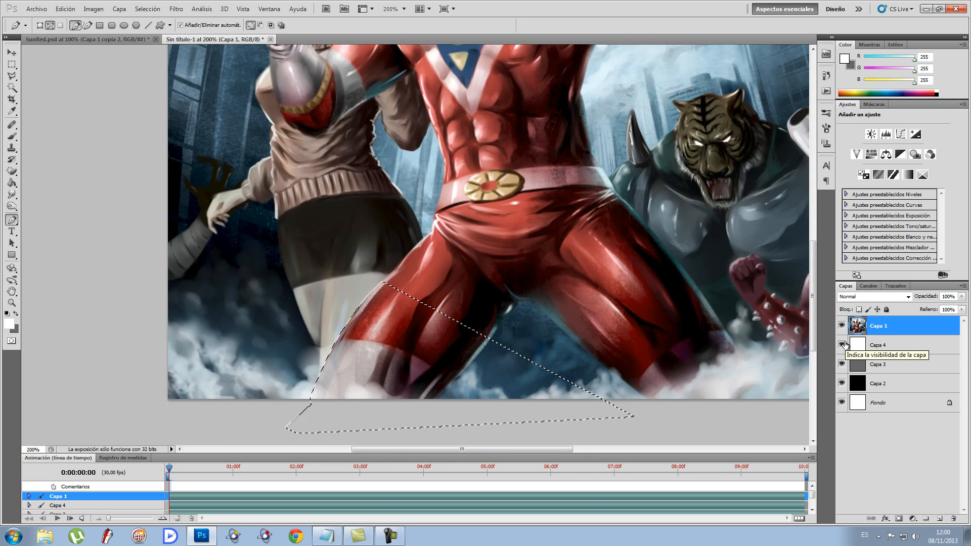
Try inverting the selection and deleting everything outside the leg area from Capa 1, and undo both operations.
key("ctrl+shift+i")
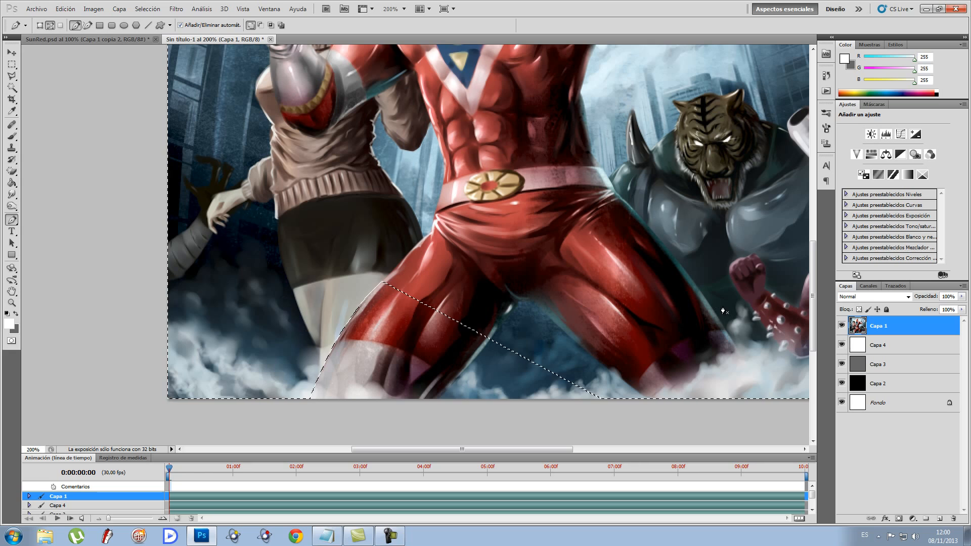
key("Delete")
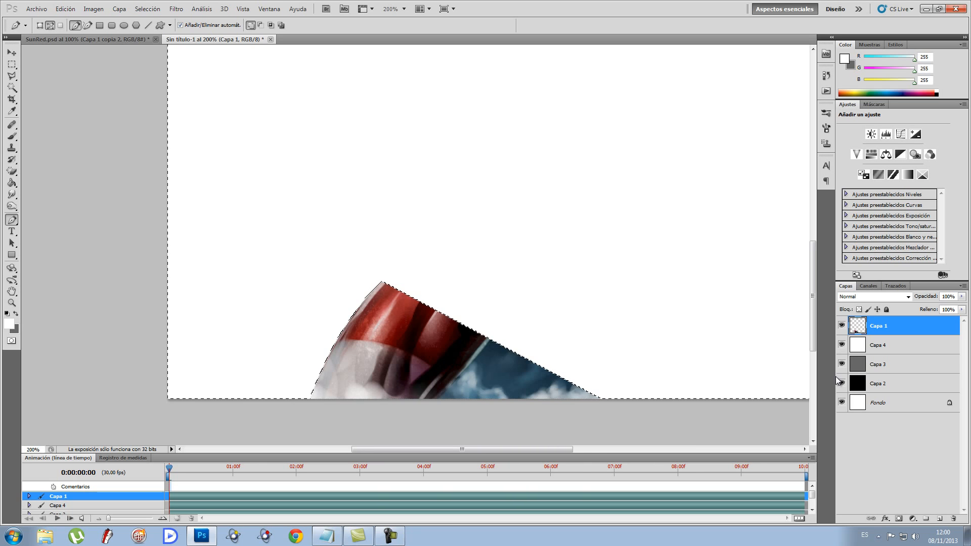
key("ctrl+alt+z")
key("ctrl+alt+z")
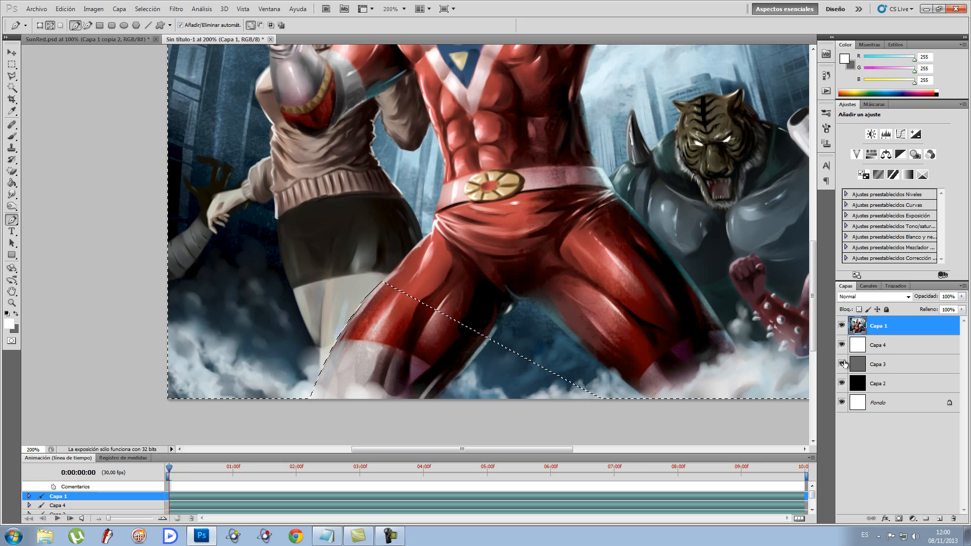
key("ctrl+alt+z")
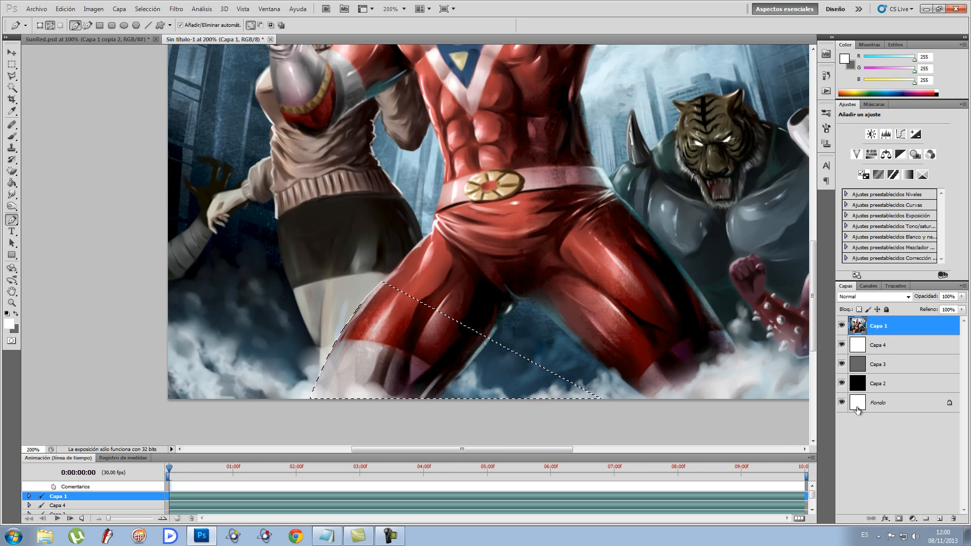
Add a layer mask to Capa 1 from the leg selection, and disable and re-enable the mask to compare.
left_click(899, 519)
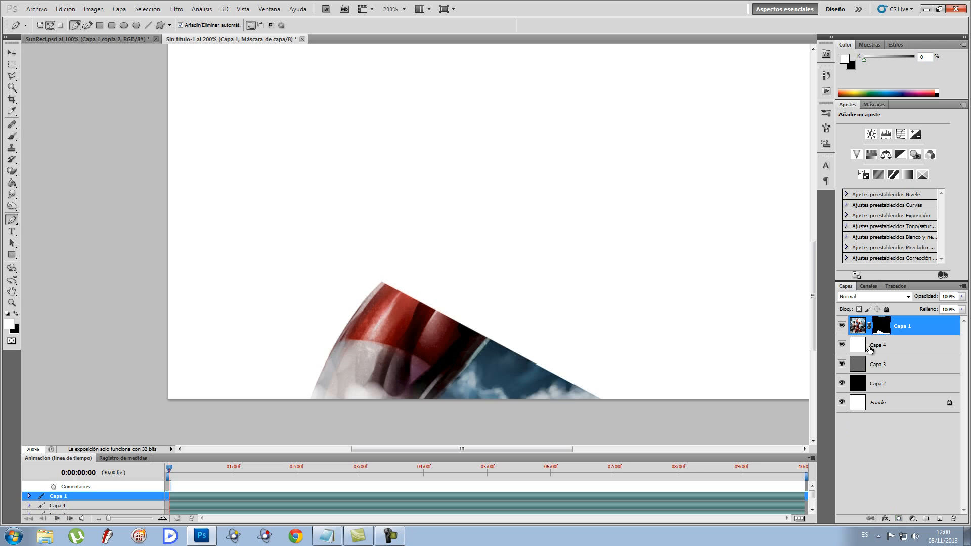
right_click(881, 327)
left_click(880, 332)
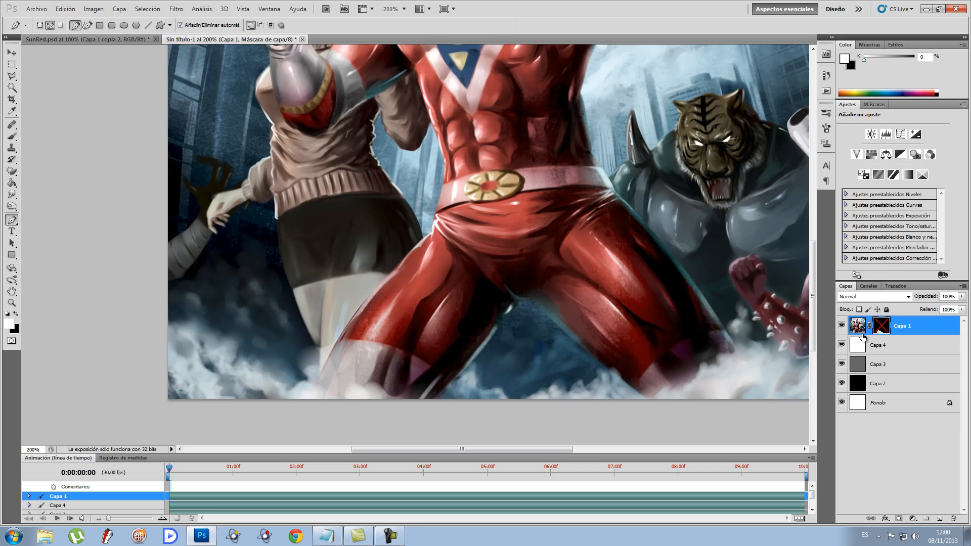
left_click(882, 330)
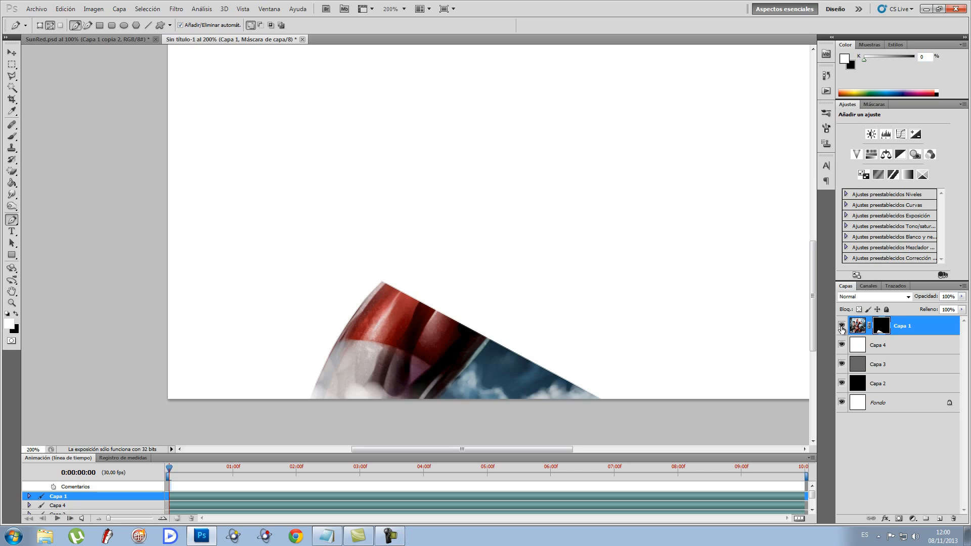
Close the Sin título-1 document without saving and display the saved Trazado 1 path in SunRed.psd.
left_click(303, 40)
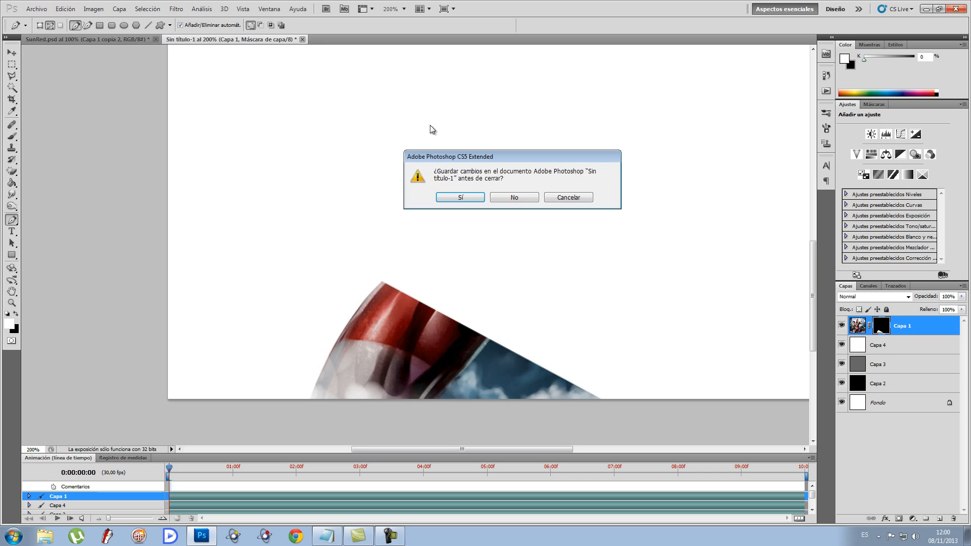
left_click(513, 198)
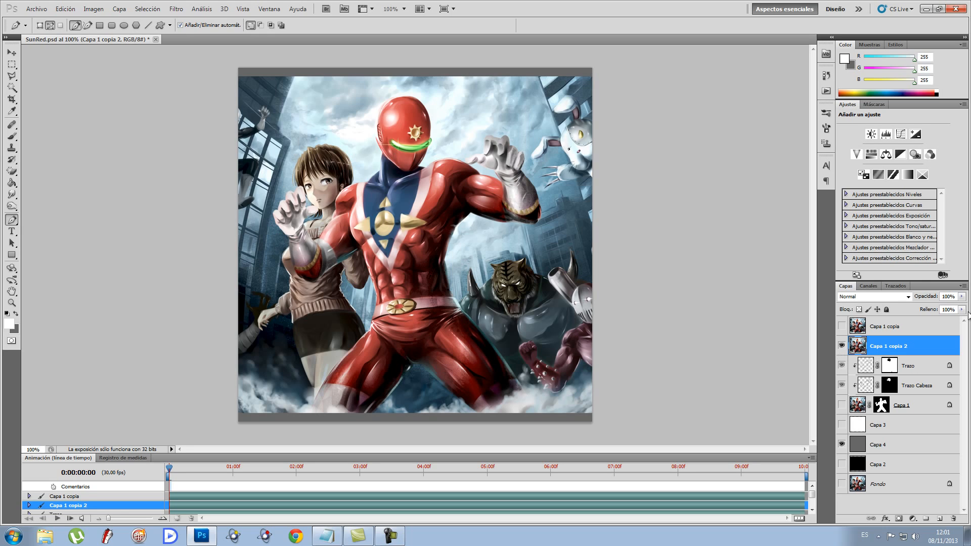
left_click(896, 286)
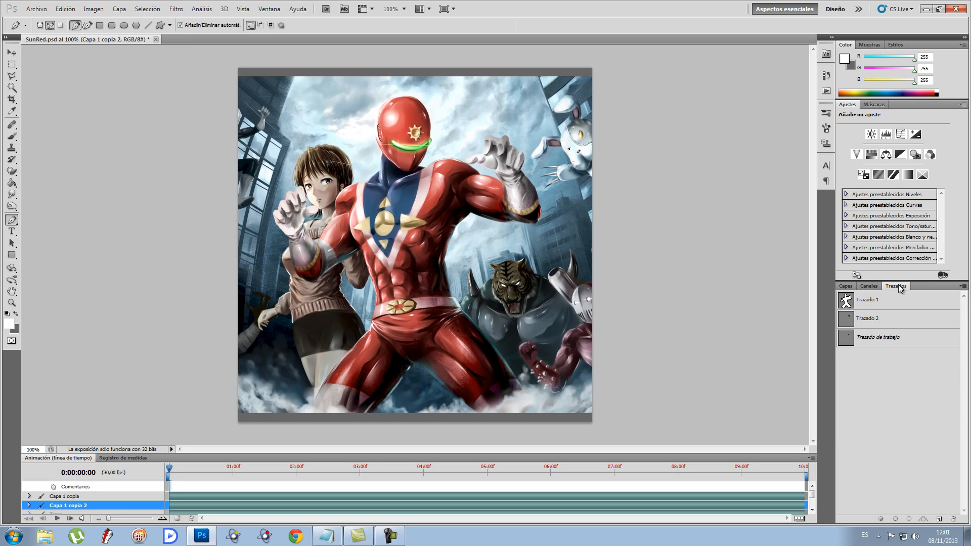
left_click(871, 301)
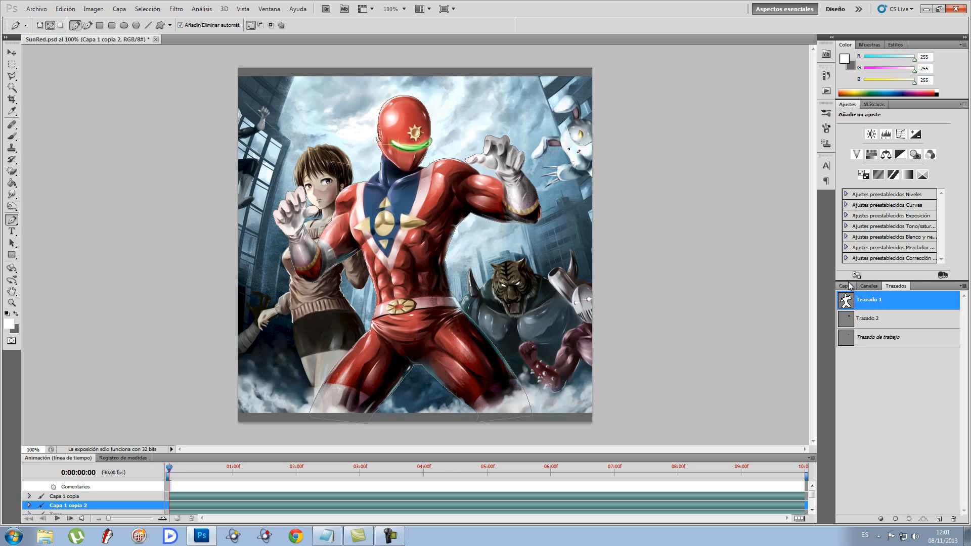
left_click(849, 286)
Try adding a blank layer mask to the Capa 1 copia 2 layer and undo it.
key("z")
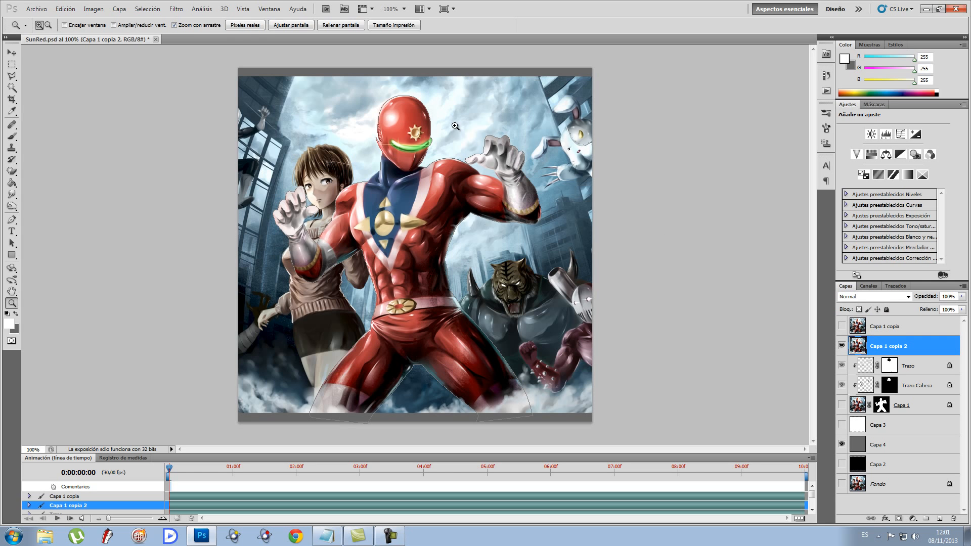
left_click(342, 117)
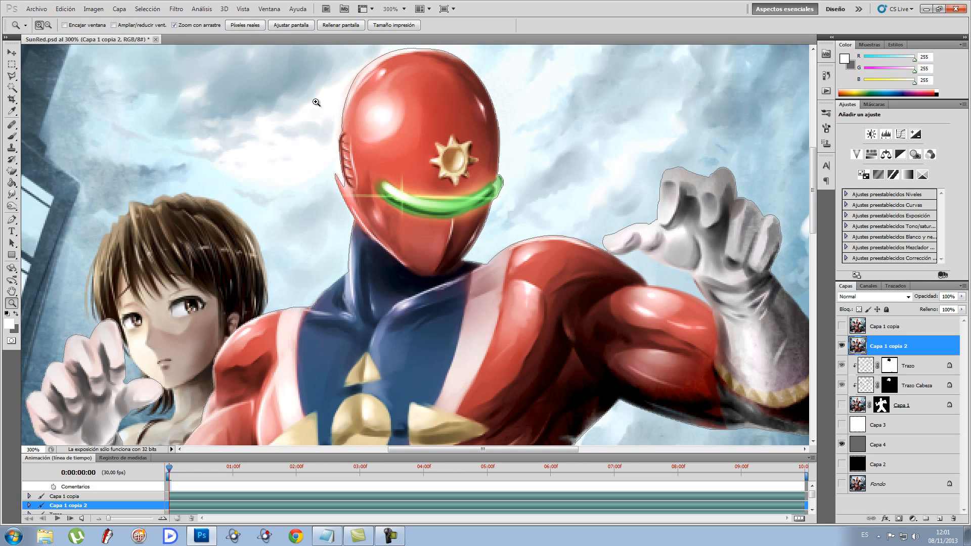
left_click(317, 103)
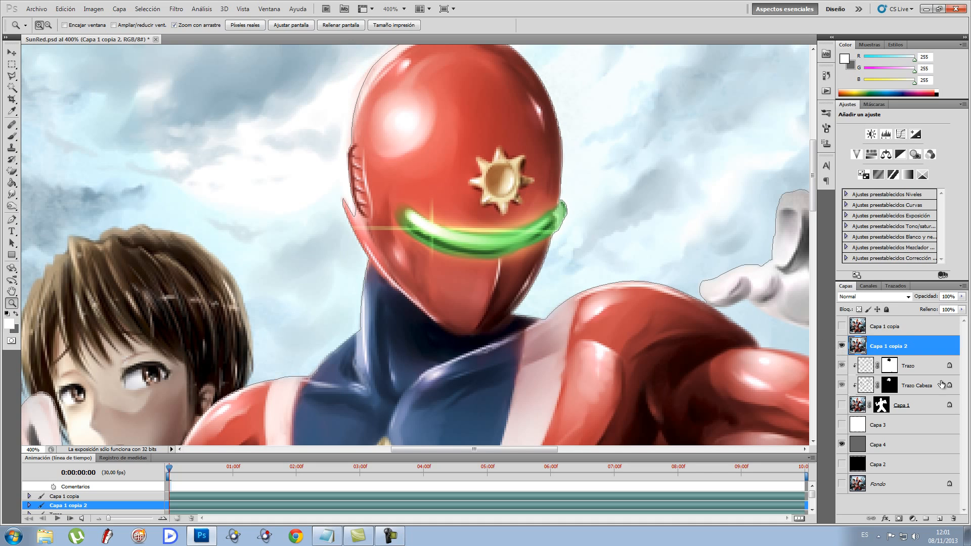
left_click(898, 518)
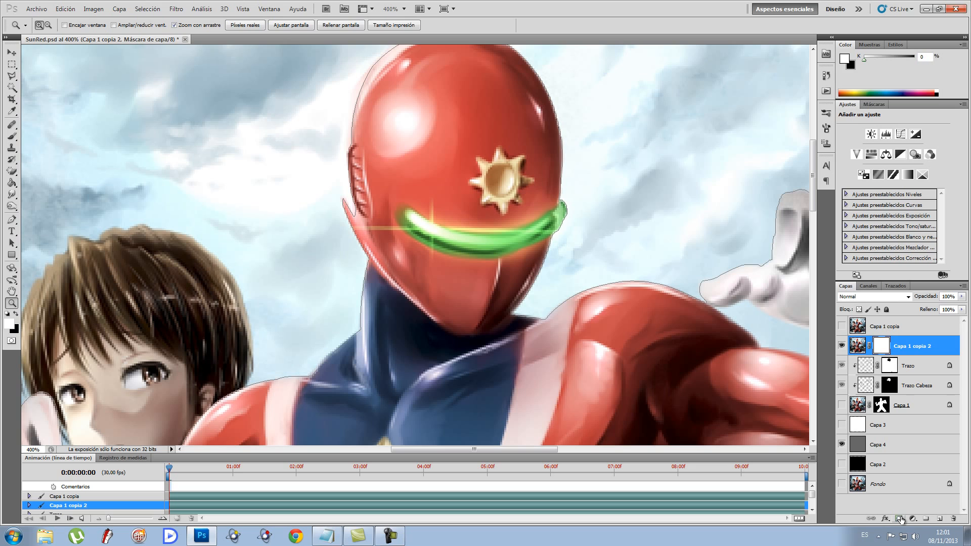
key("ctrl+z")
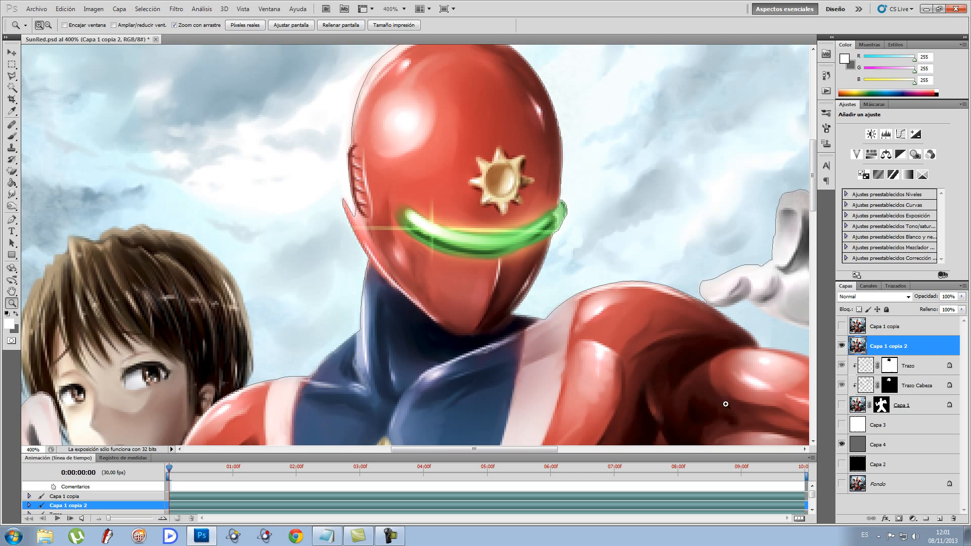
Turn the outline path into a selection and add a layer mask from it to the Capa 1 copia 2 layer.
key("p")
right_click(644, 340)
left_click(672, 390)
key("Return")
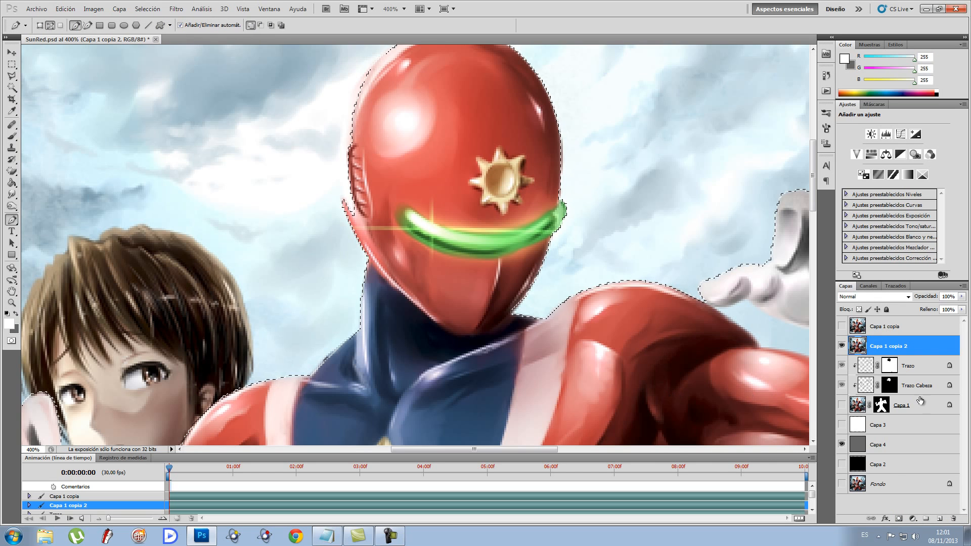
left_click(898, 518)
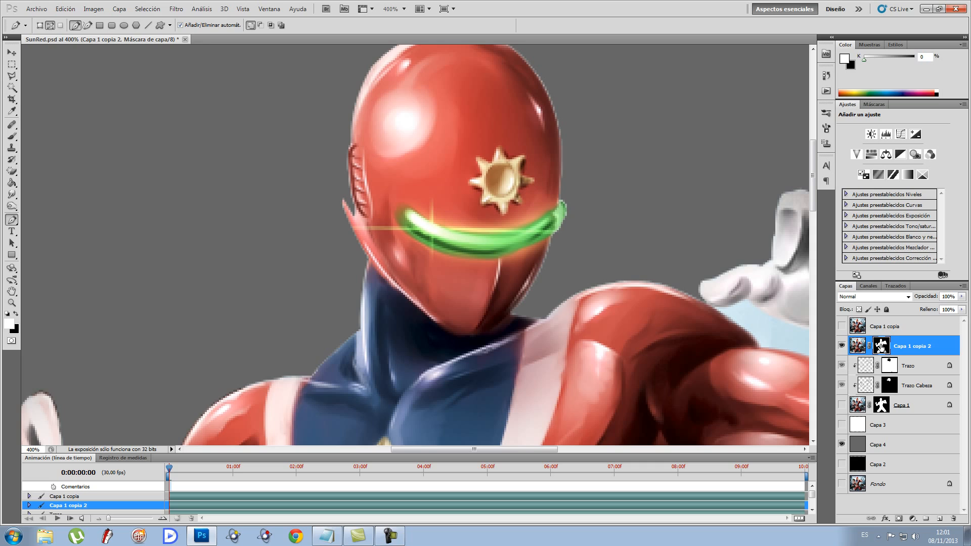
double_click(880, 346)
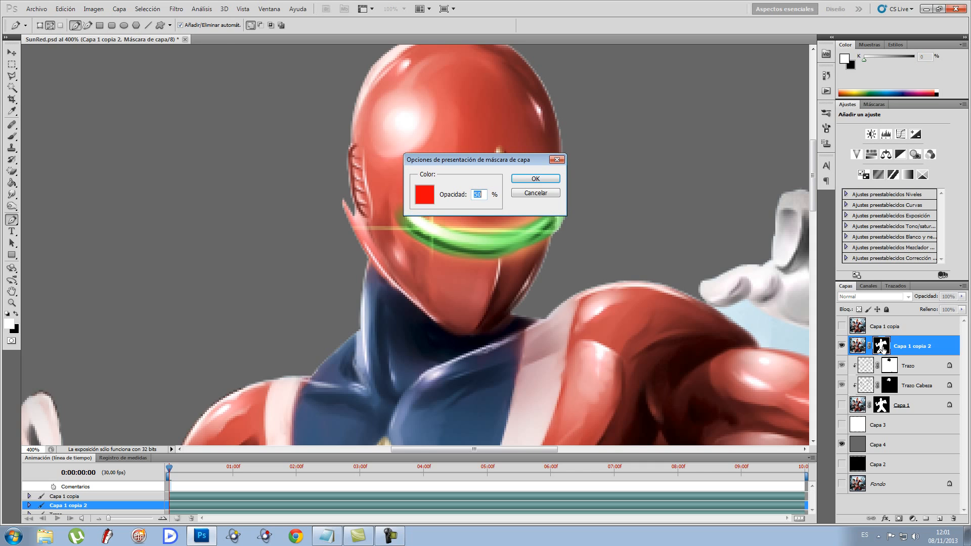
left_click(536, 193)
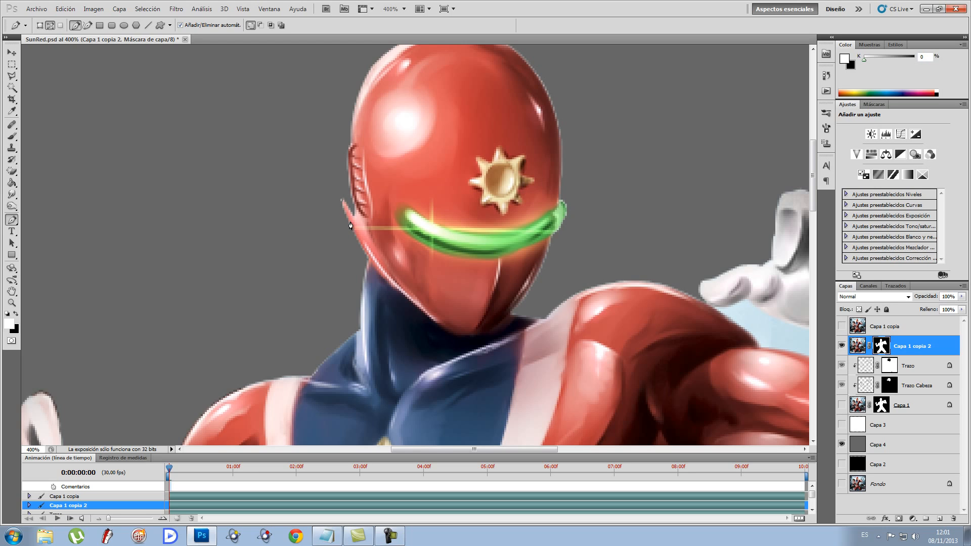
Draw a closed curved Pen path around the missing left rim of the helmet and turn it into a selection.
left_click(367, 71)
key("i")
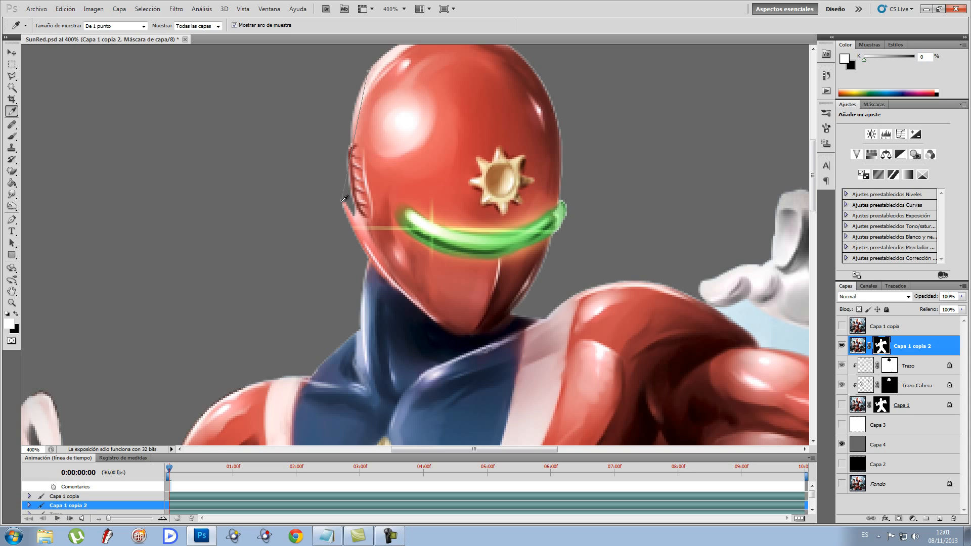
key("p")
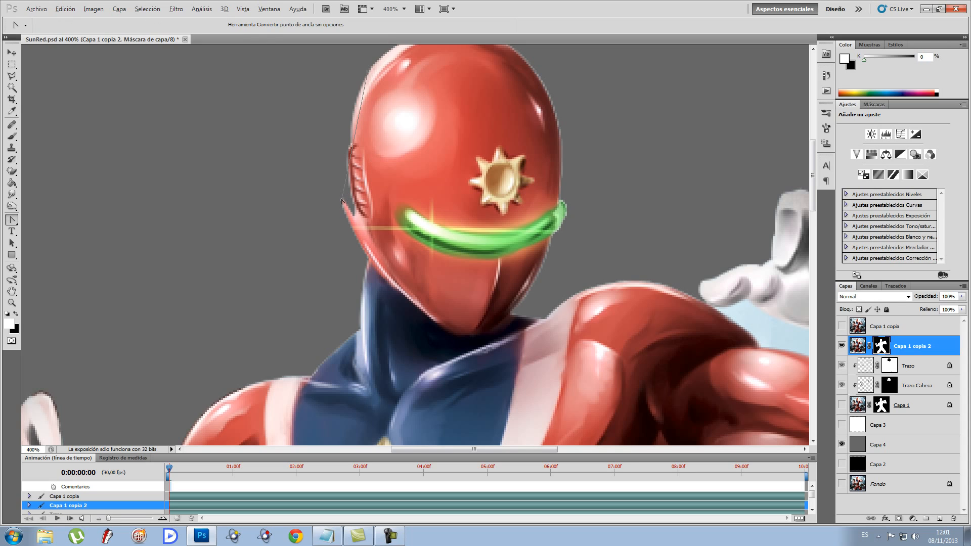
left_click_drag(342, 201, 339, 98)
key("p")
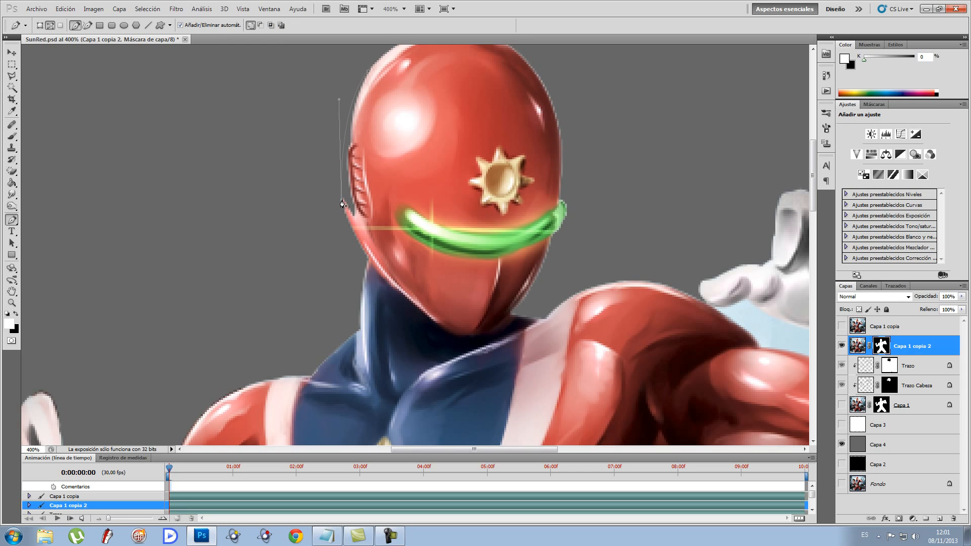
left_click_drag(456, 135, 434, 276)
right_click(427, 168)
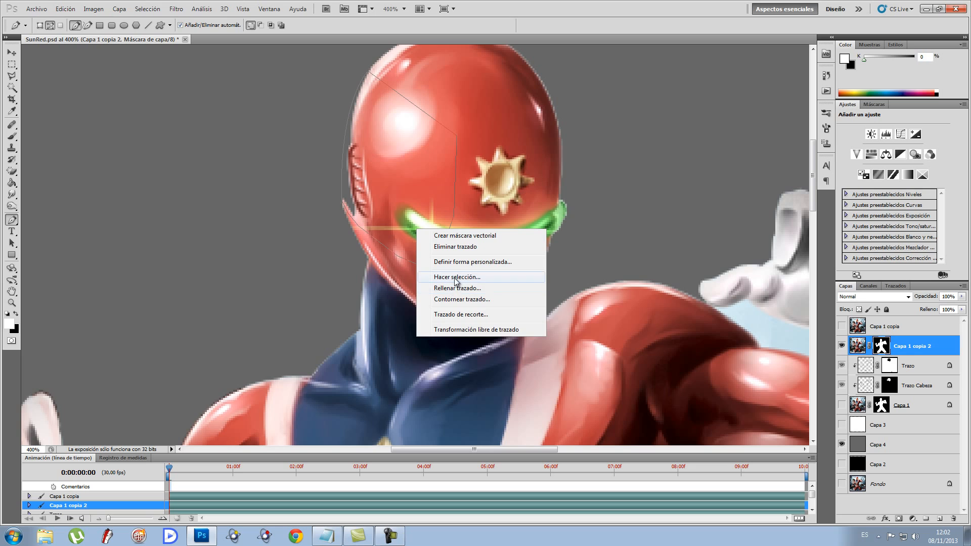
left_click(452, 219)
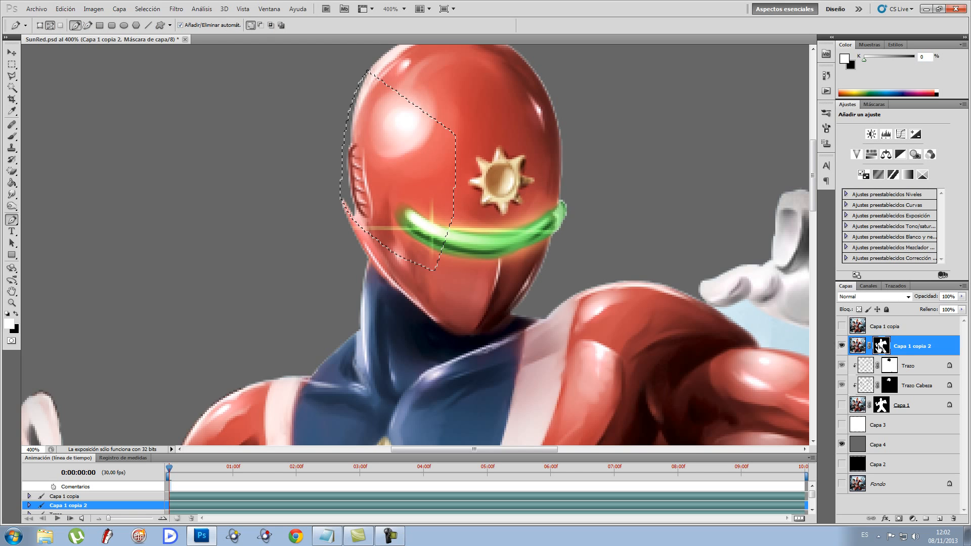
Fill the helmet rim selection with white at 100% opacity on the Capa 1 copia 2 mask, and deselect.
key("m")
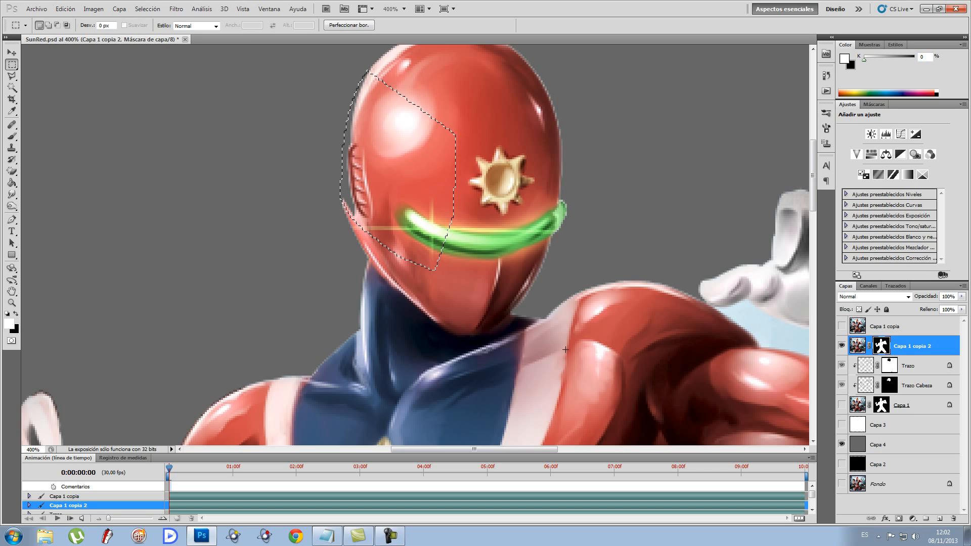
key("b")
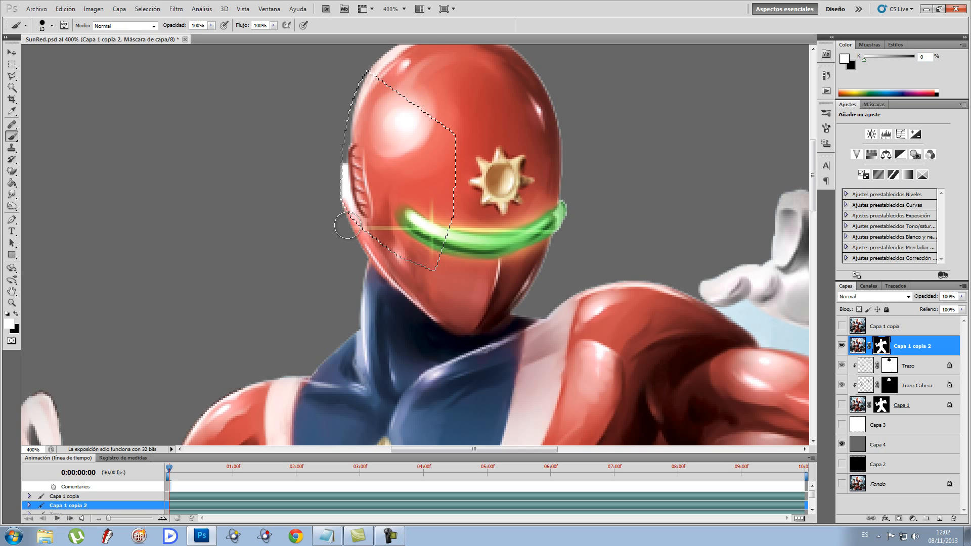
key("m")
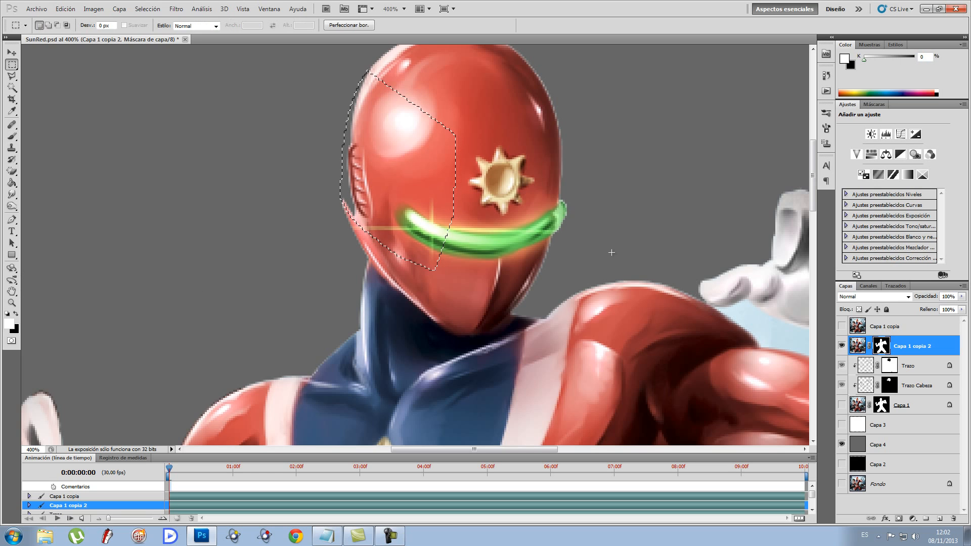
right_click(413, 177)
left_click(472, 322)
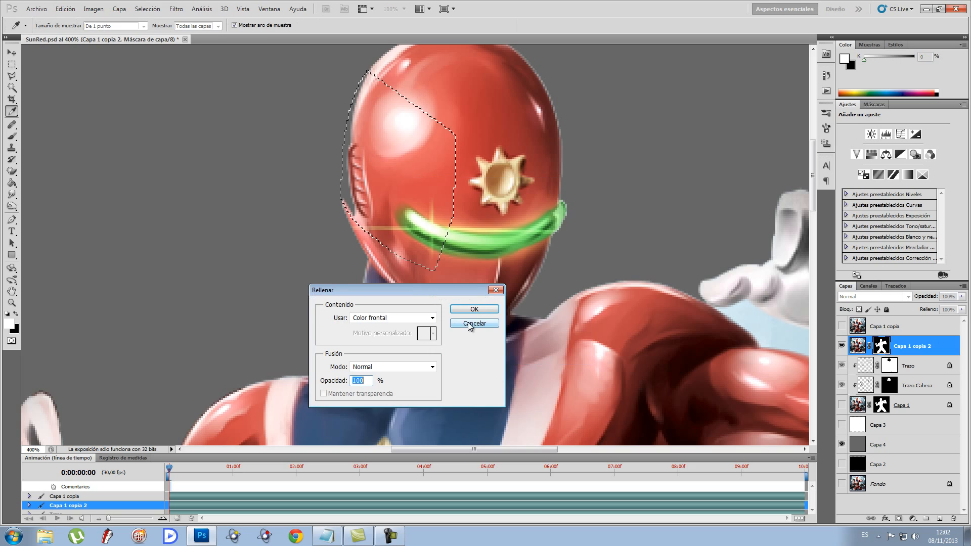
left_click(418, 318)
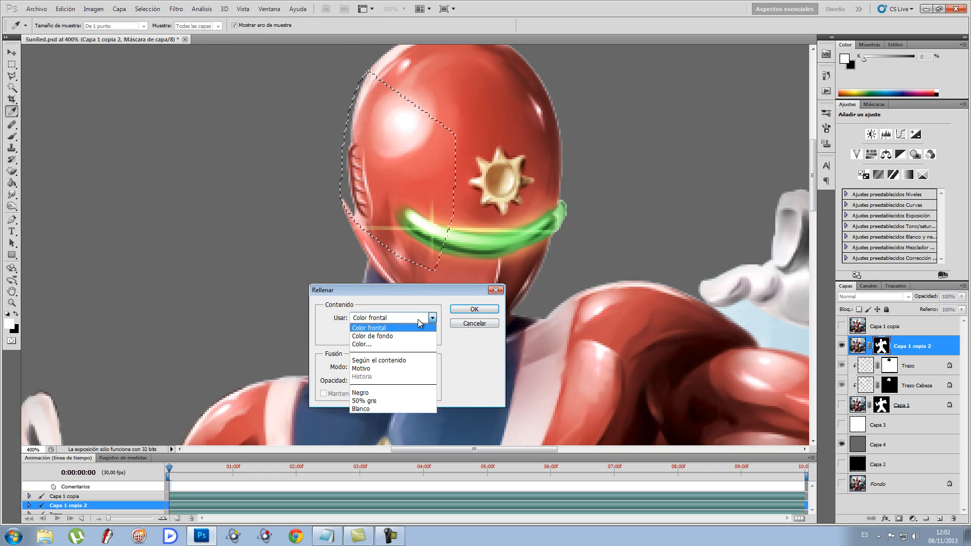
left_click(380, 410)
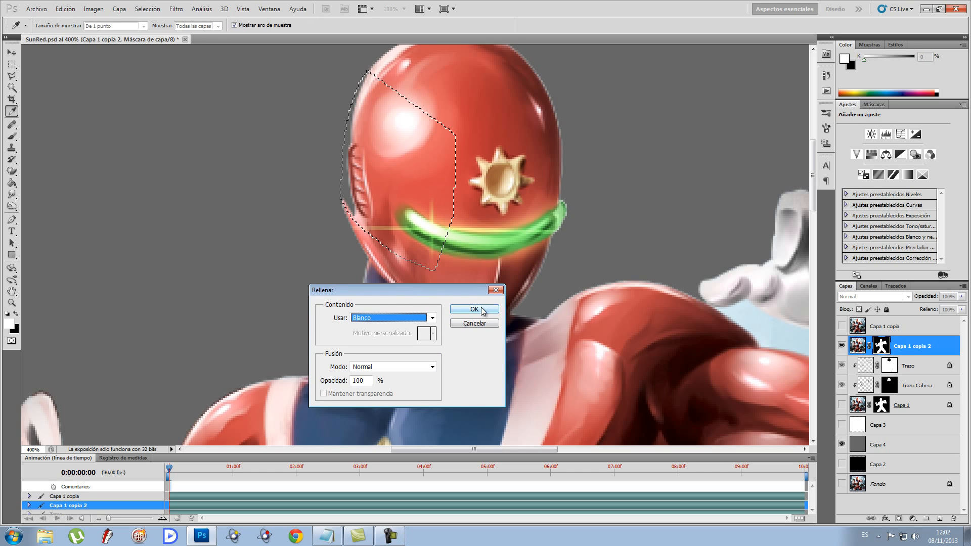
key("Return")
key("m")
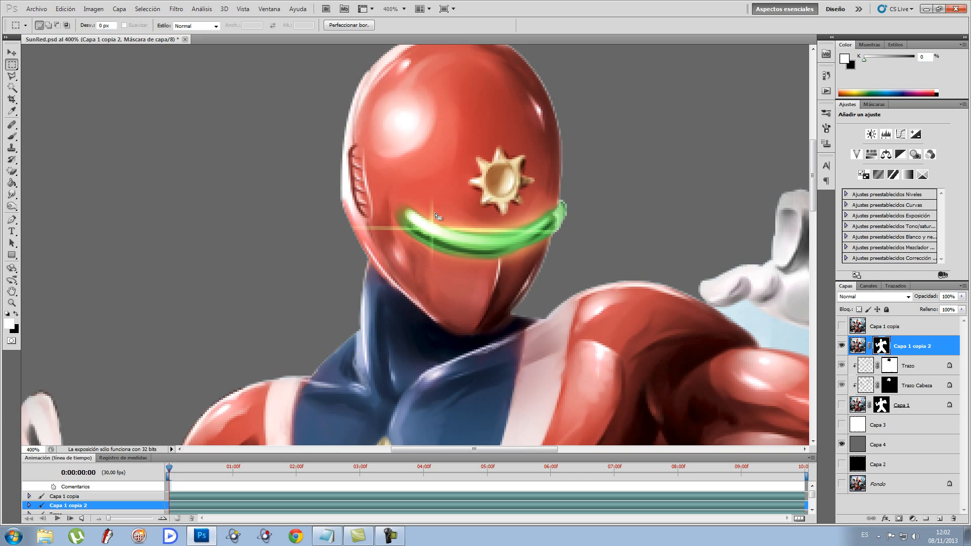
key("ctrl+d")
Check the restored helmet rim, hide the Capa 1 copia 2 layer and show the masked Capa 1 layer.
key("z")
left_click(365, 165, "alt")
left_click(366, 165, "alt")
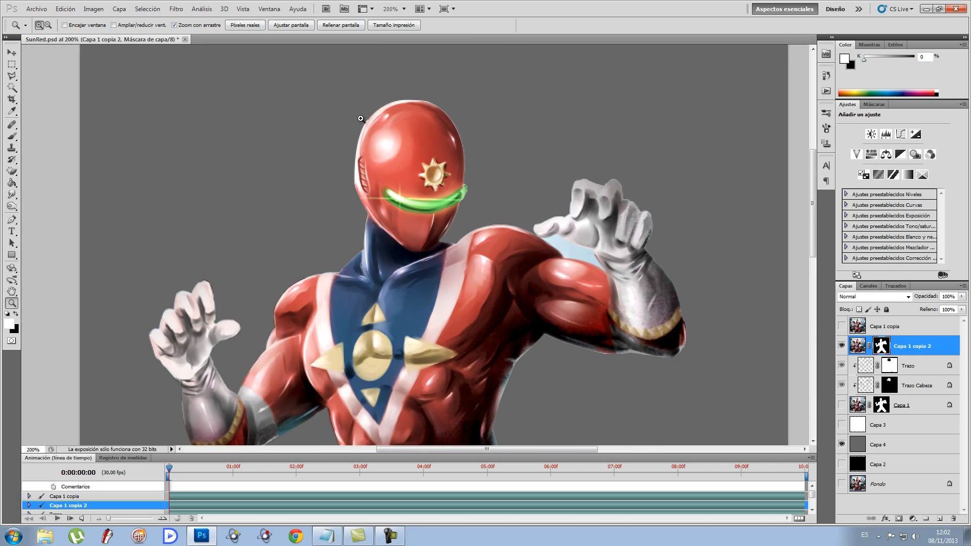
left_click(360, 118)
left_click(368, 120)
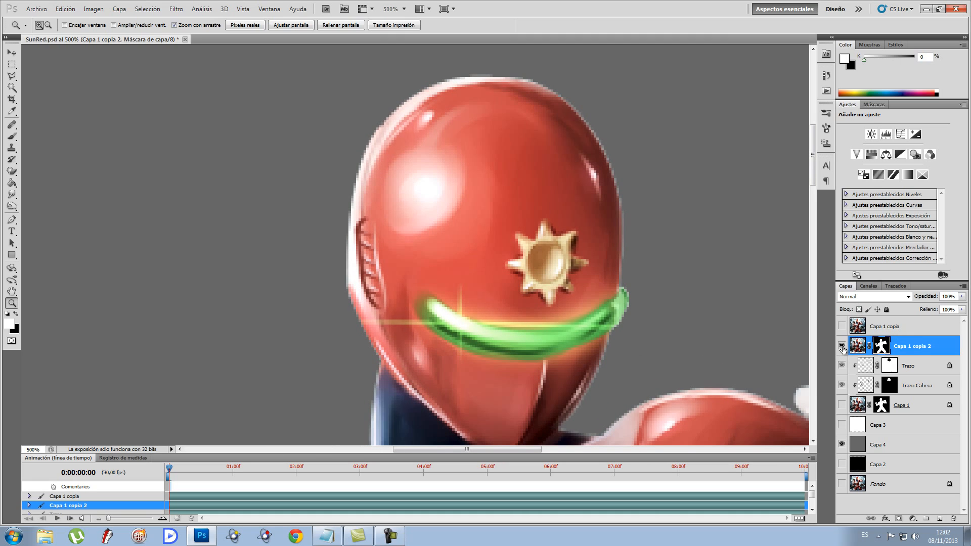
left_click(841, 347)
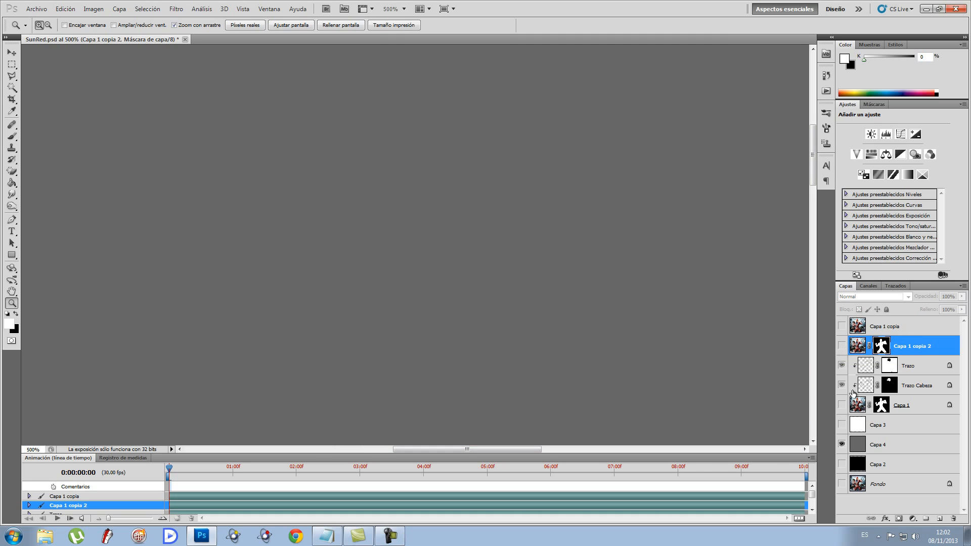
left_click(841, 404)
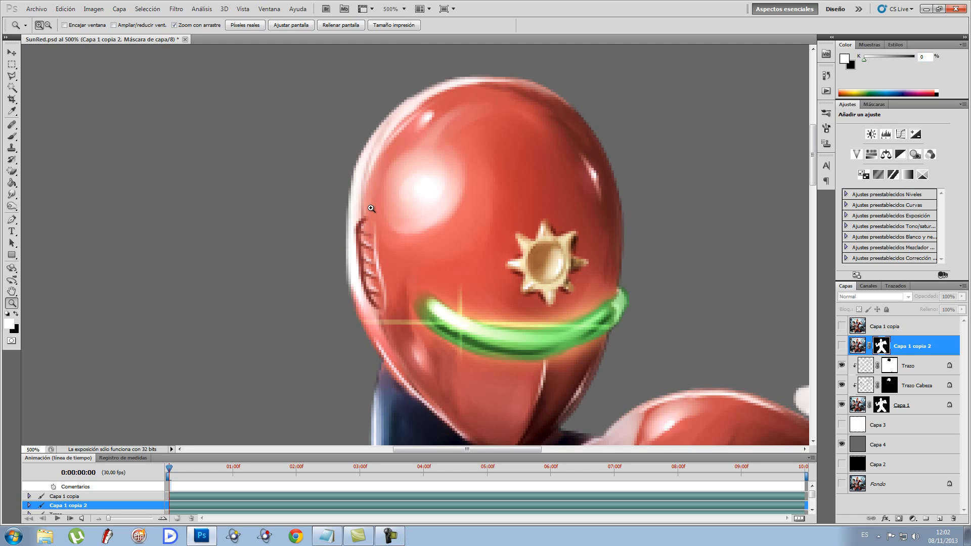
Examine the hip and thigh edges of the cutout, and hide the clipped Trazo and Trazo Cabeza layers.
left_click(376, 325, "alt")
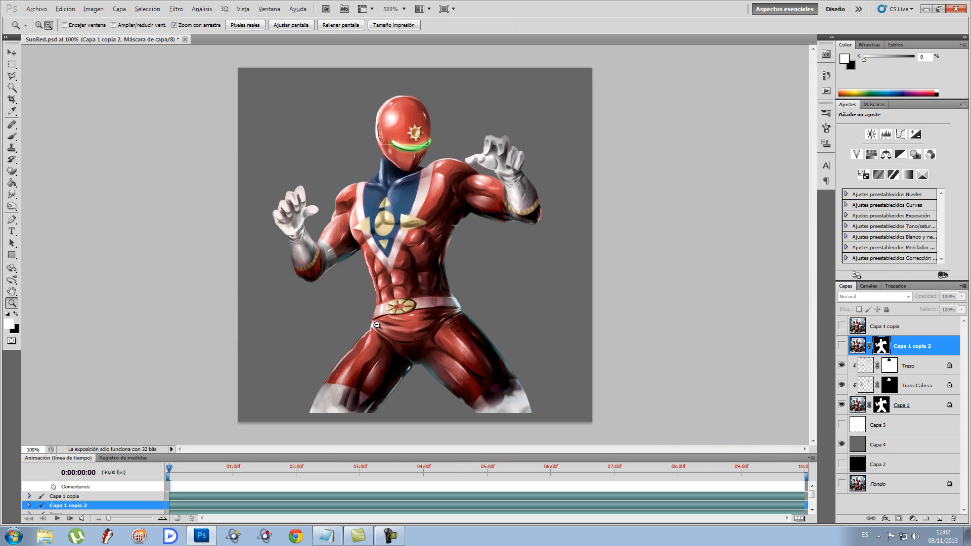
left_click(335, 281)
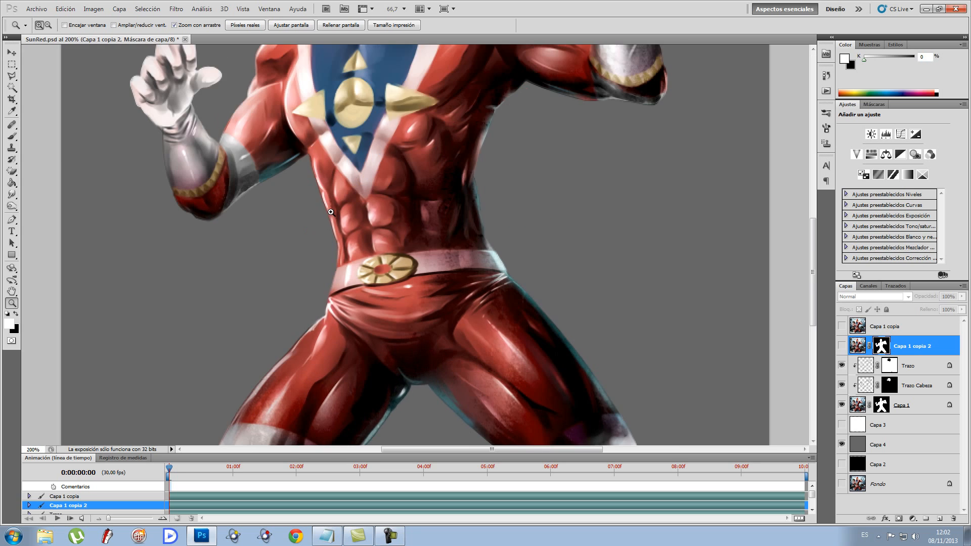
left_click(294, 312)
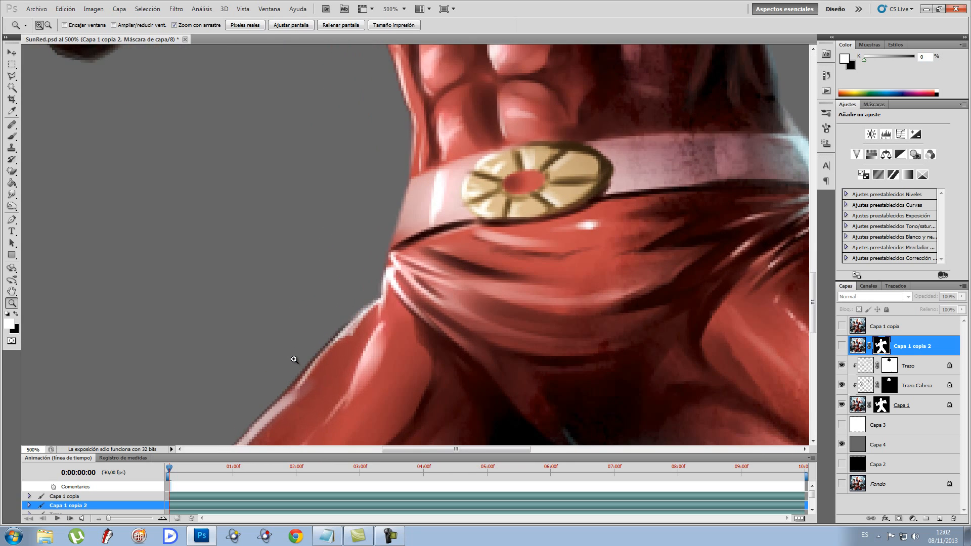
left_click_drag(410, 268, 455, 81)
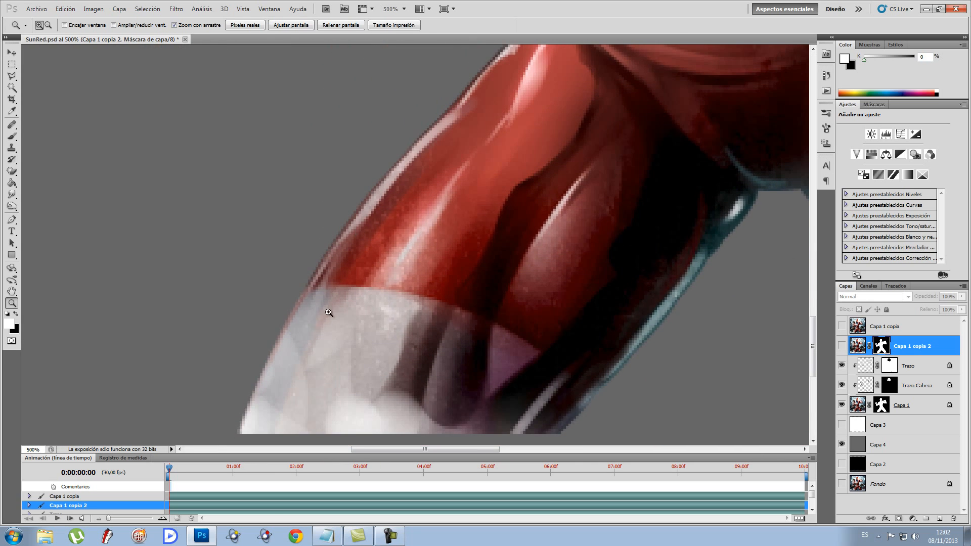
left_click_drag(409, 133, 388, 211)
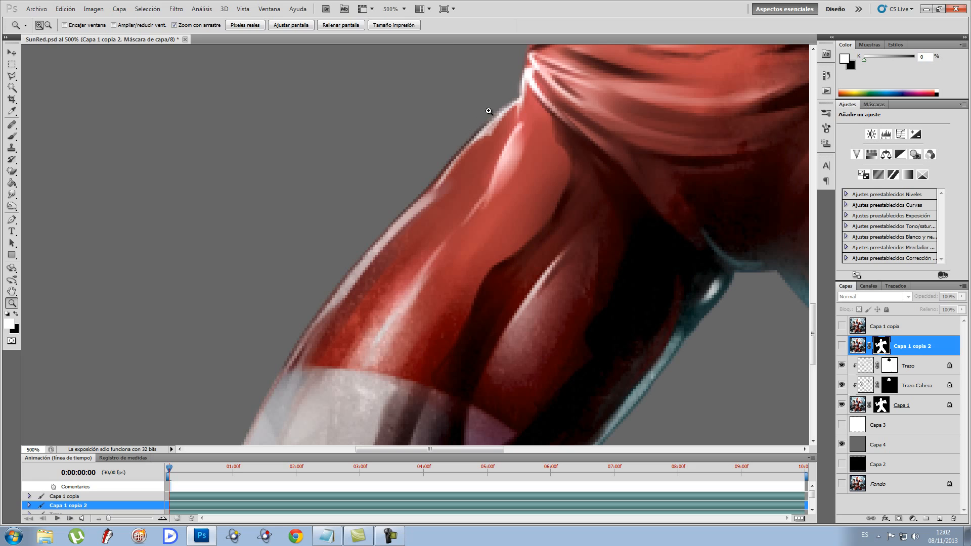
left_click_drag(518, 96, 497, 332)
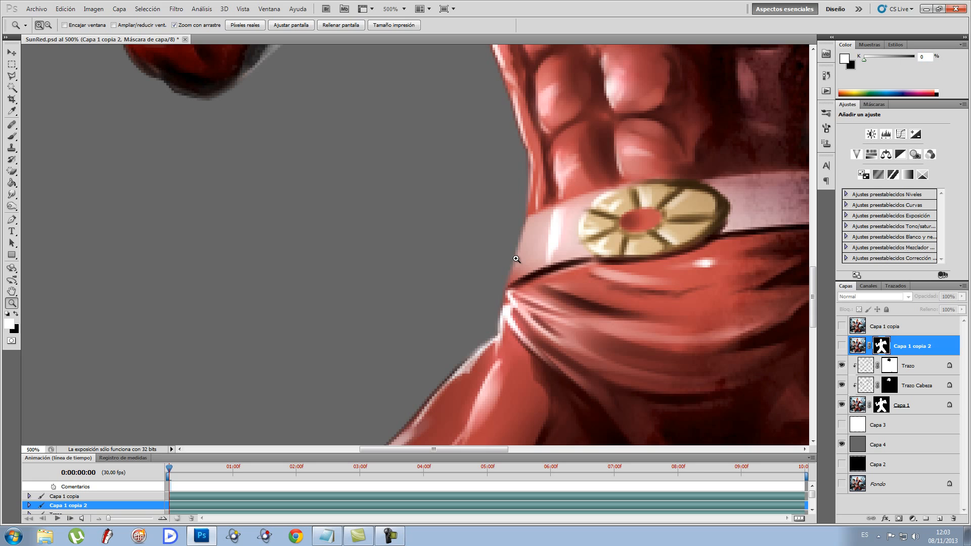
left_click(841, 365)
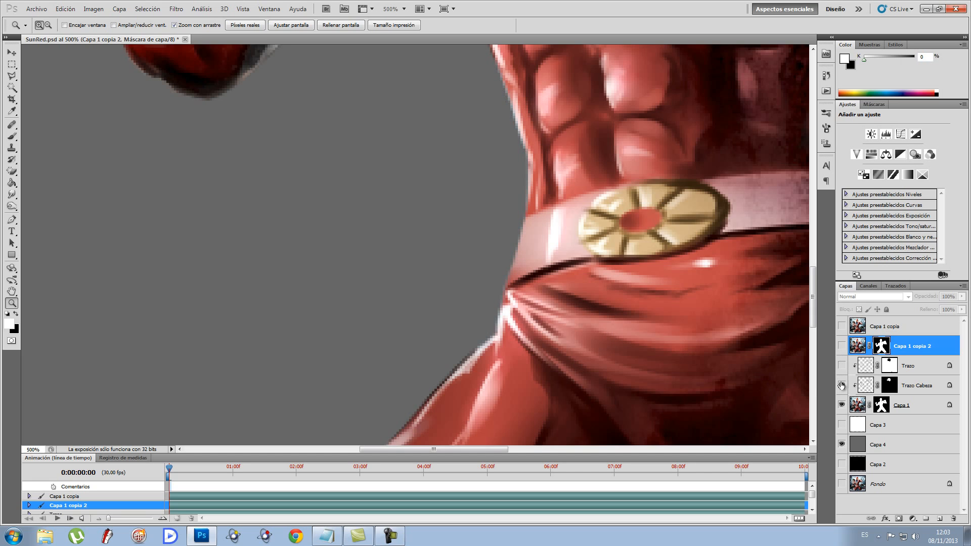
left_click(841, 385)
Compare the thigh edge with the Trazo and Trazo Cabeza layers shown and hidden, leaving both hidden.
left_click_drag(724, 396, 663, 145)
left_click_drag(382, 358, 463, 300)
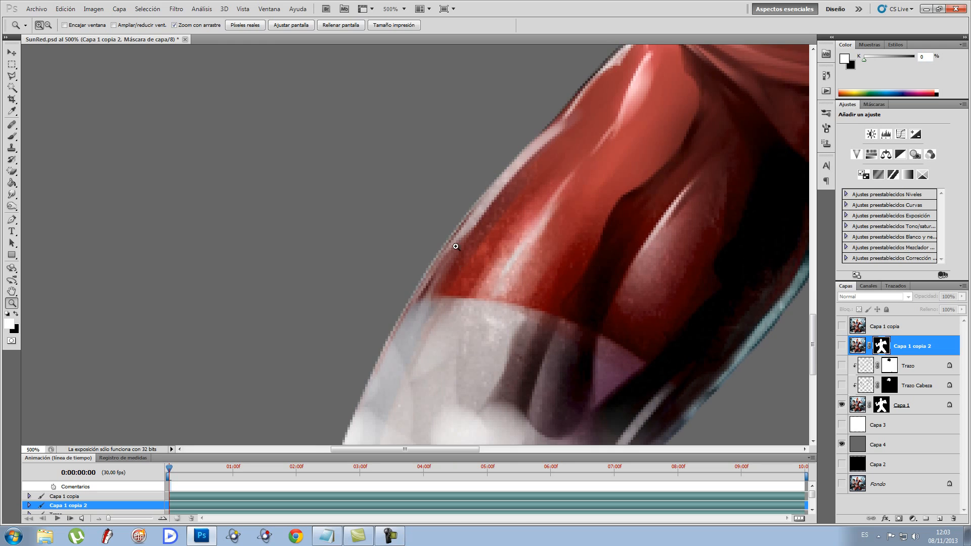
left_click(842, 385)
left_click(841, 364)
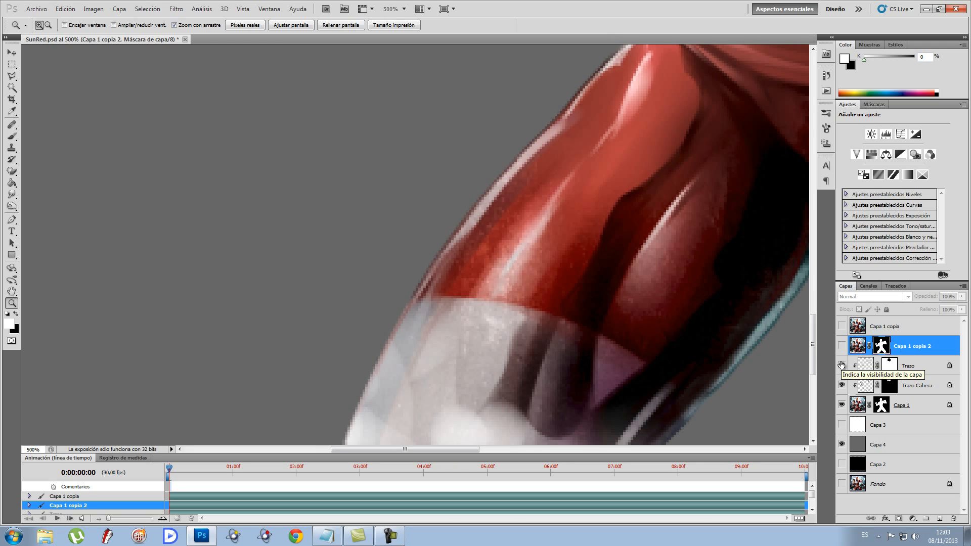
left_click(841, 365)
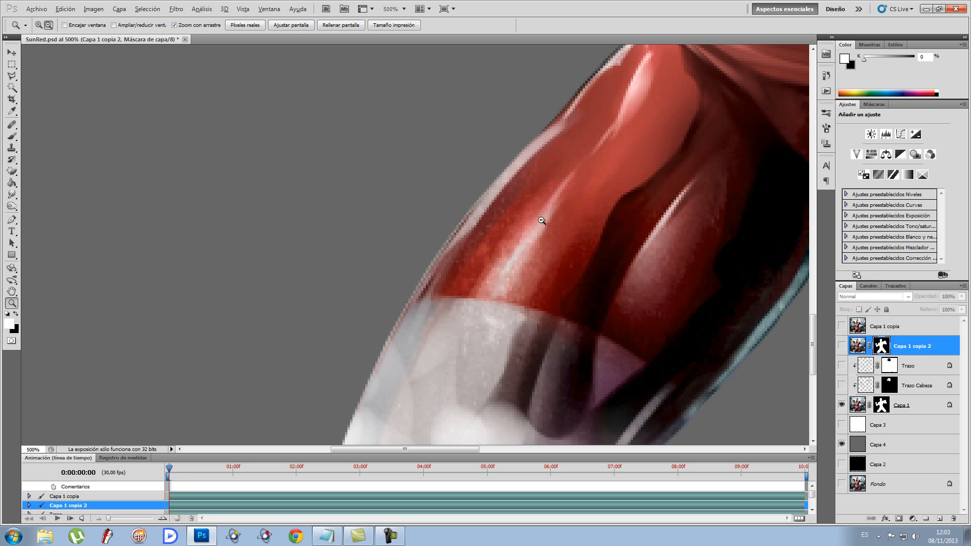
Replace the grey Capa 4 backdrop with the black Capa 2 layer and inspect the cutout's edges against it.
left_click(526, 216, "alt")
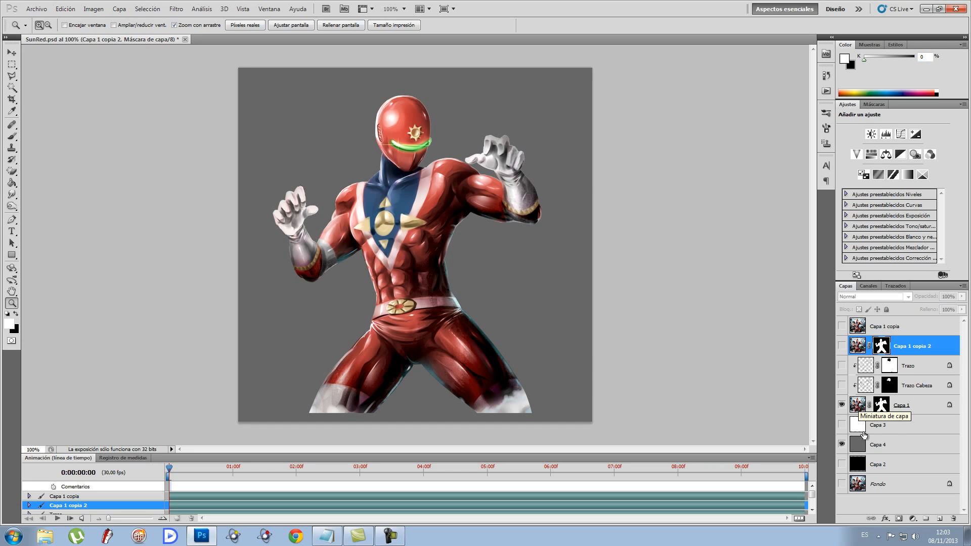
left_click(841, 444)
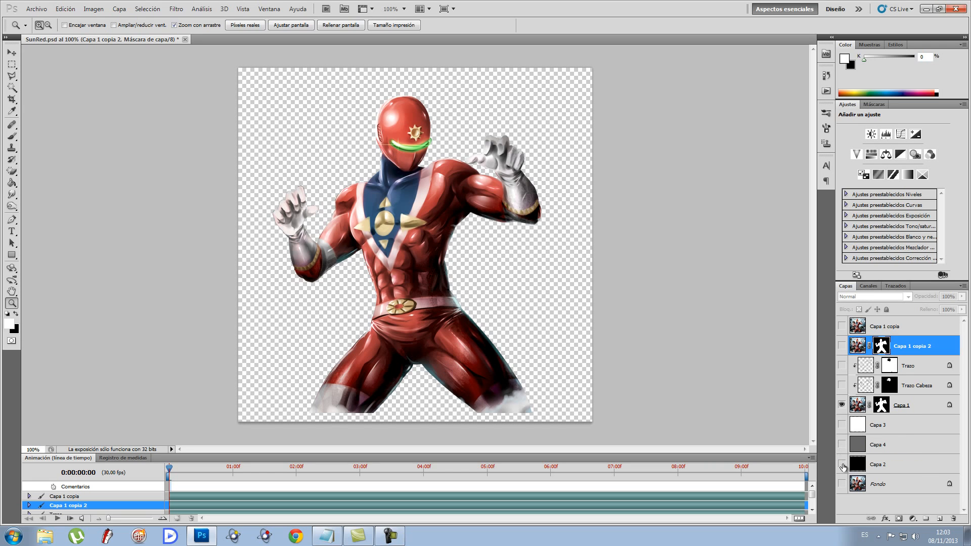
left_click(841, 464)
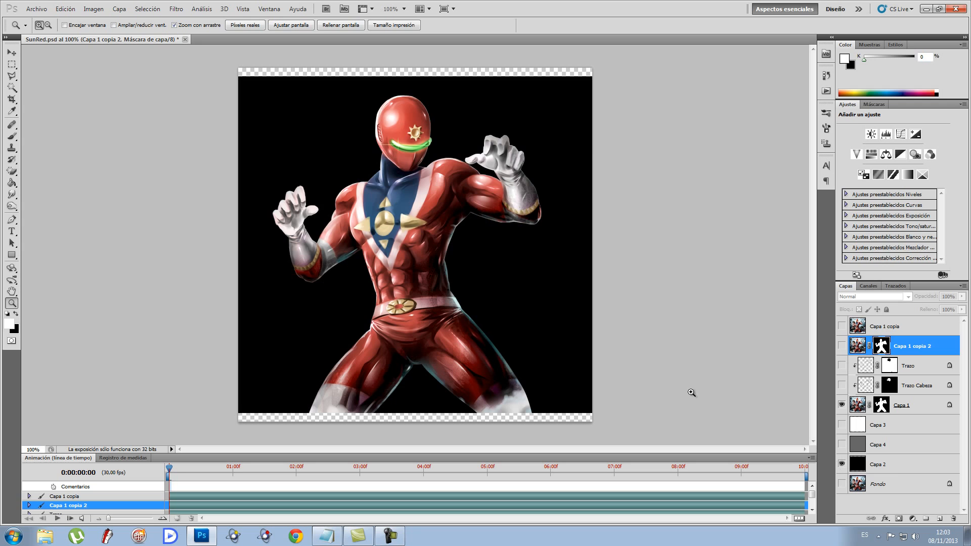
left_click(301, 153)
left_click(301, 152)
left_click(299, 152)
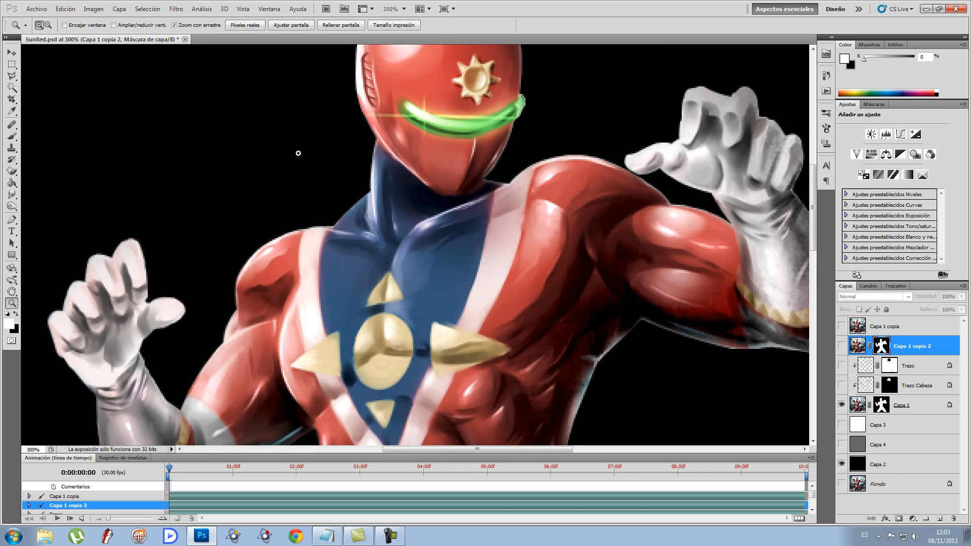
left_click(395, 224, "alt")
left_click(395, 225, "alt")
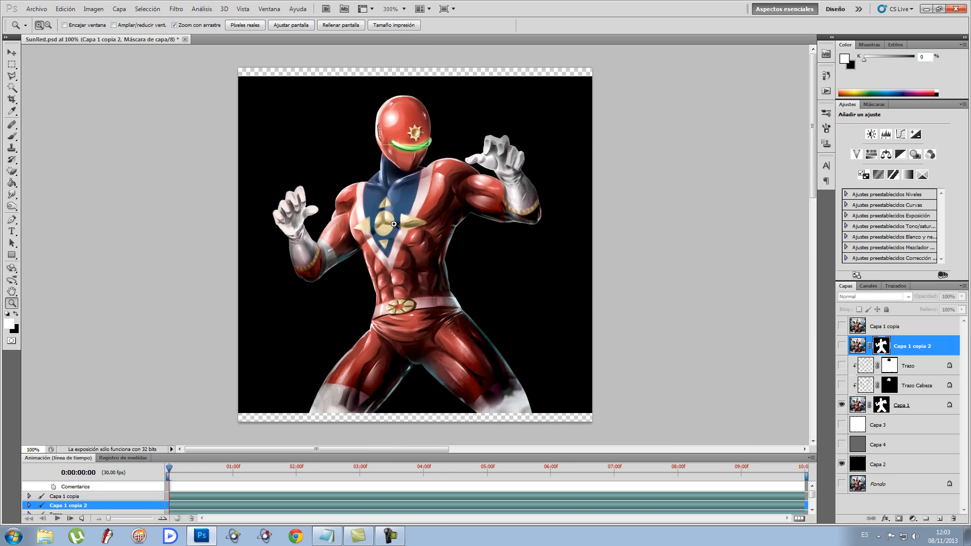
Delete the layer mask from Capa 1 and draw a closed triangular Pen path across the hero's shoulder beside the neck.
right_click(881, 404)
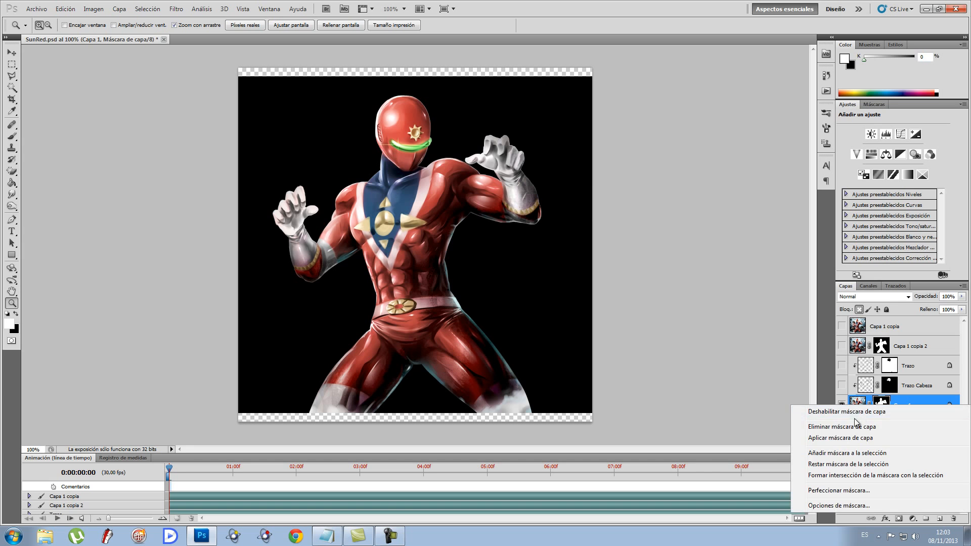
left_click(849, 427)
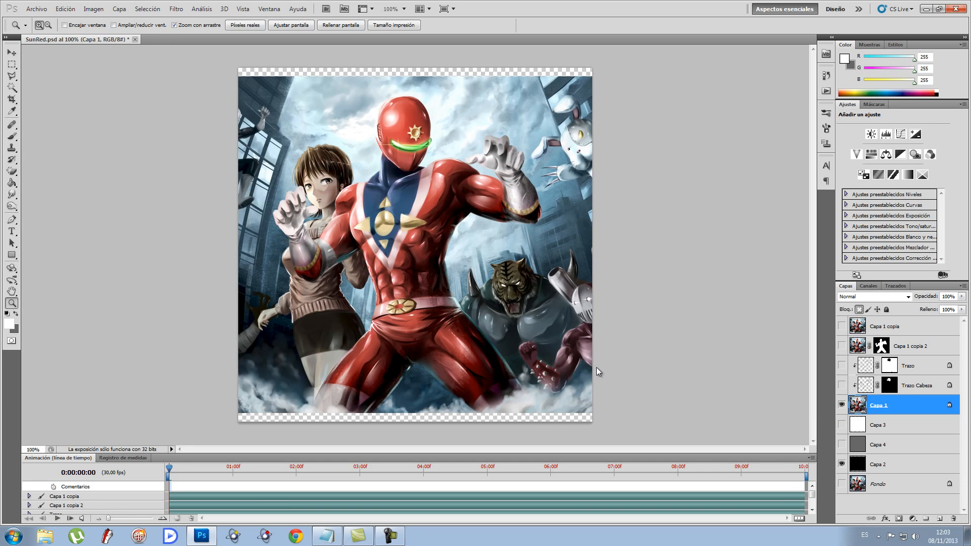
key("p")
key("z")
left_click(470, 151)
left_click(470, 151)
key("p")
left_click(460, 149)
left_click(377, 243)
left_click_drag(483, 266, 487, 266)
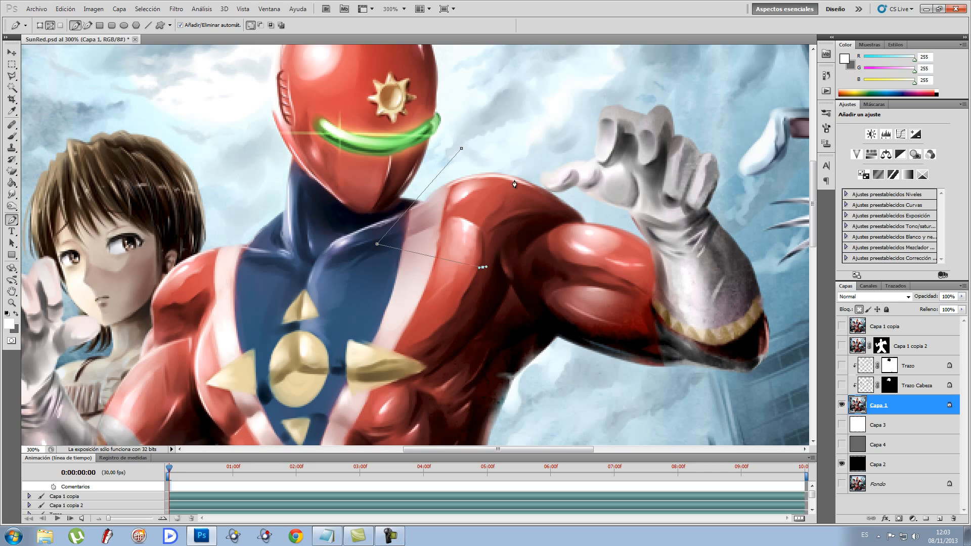
left_click(461, 150)
Create a vector mask on Capa 1 from the triangular path and compare the image with it applied and undone.
right_click(451, 201)
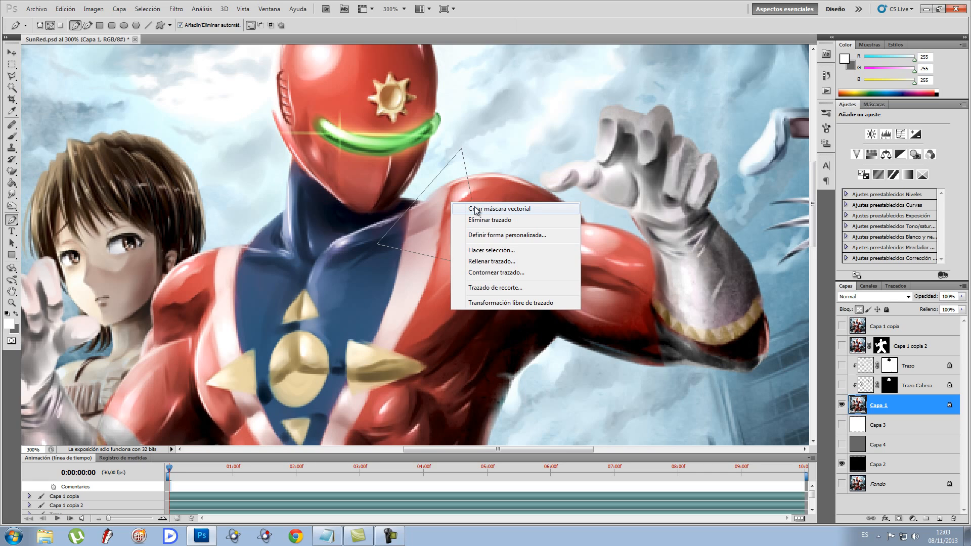
left_click(475, 209)
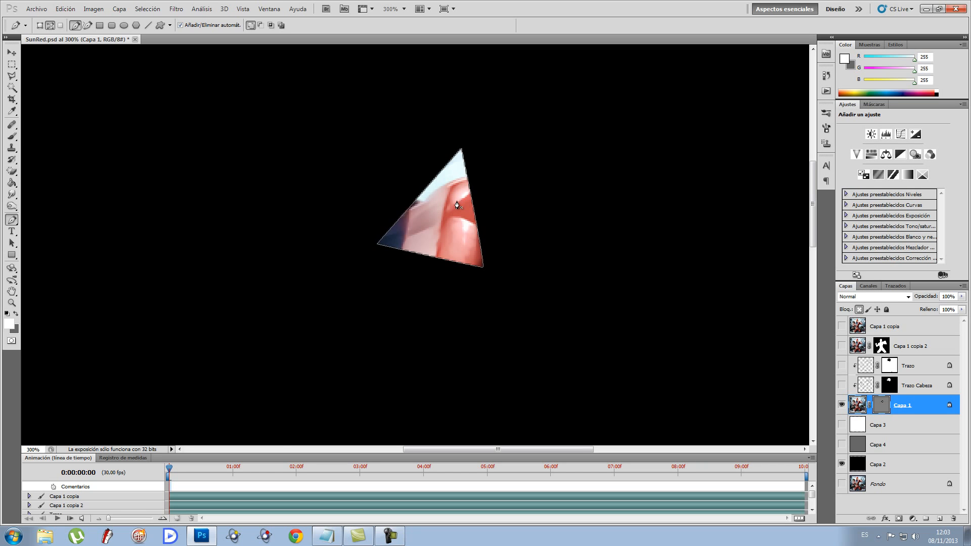
key("ctrl+z")
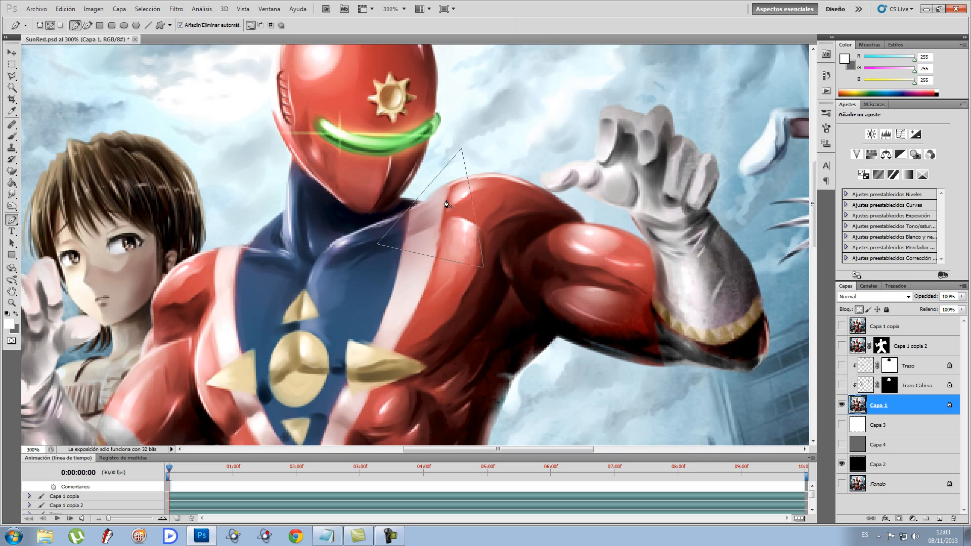
key("ctrl+z")
key("ctrl+z")
key("ctrl+z")
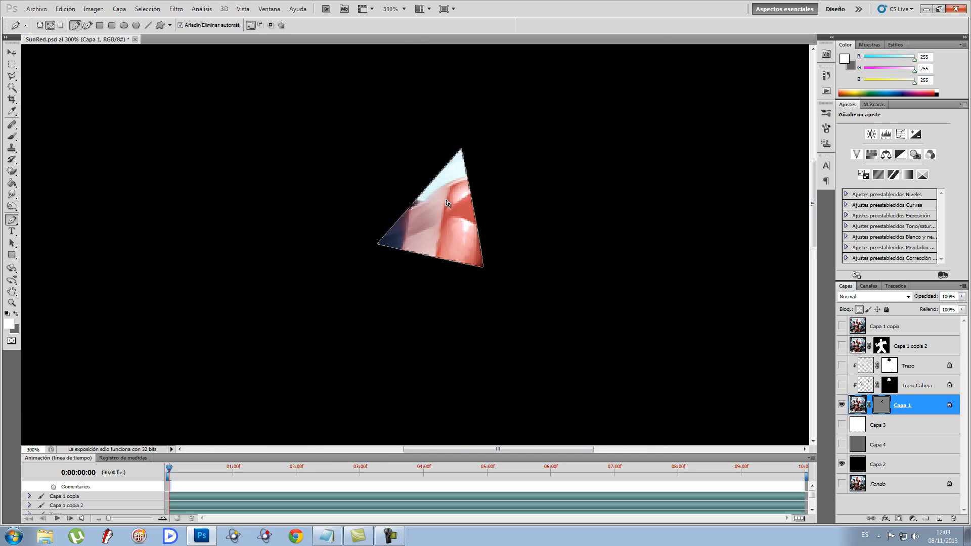
key("ctrl+z")
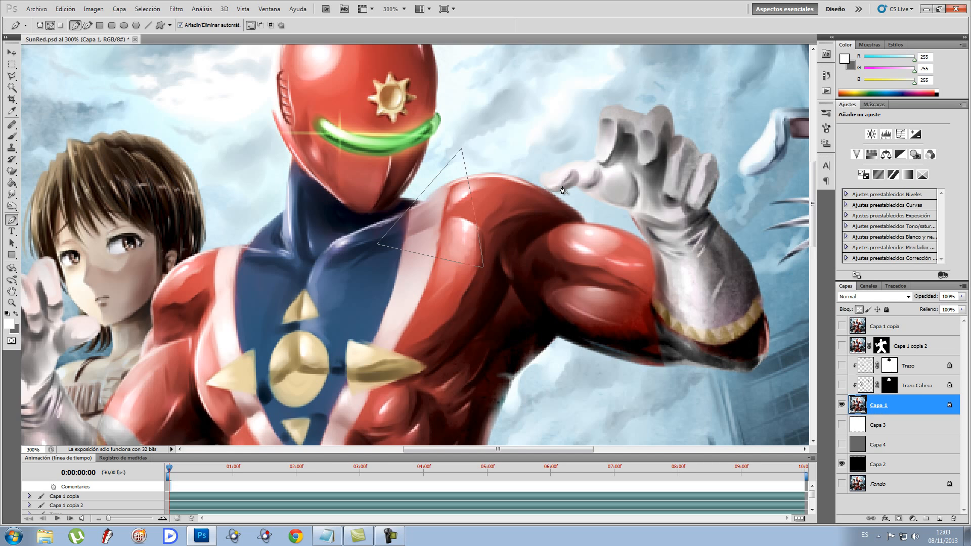
Undo the vector mask on Capa 1 and dismiss the triangular path.
key("ctrl+z")
key("ctrl+z")
key("Escape")
key("z")
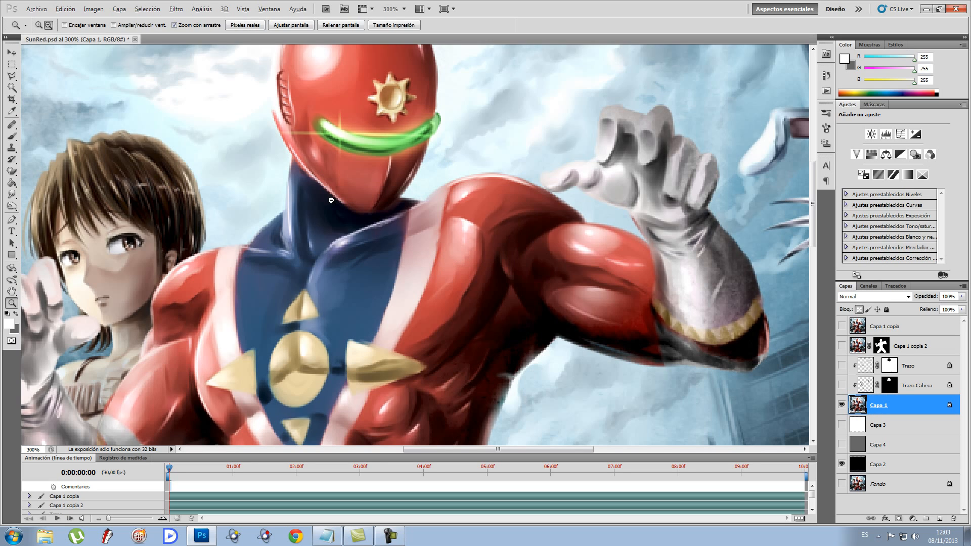
left_click(331, 200, "alt")
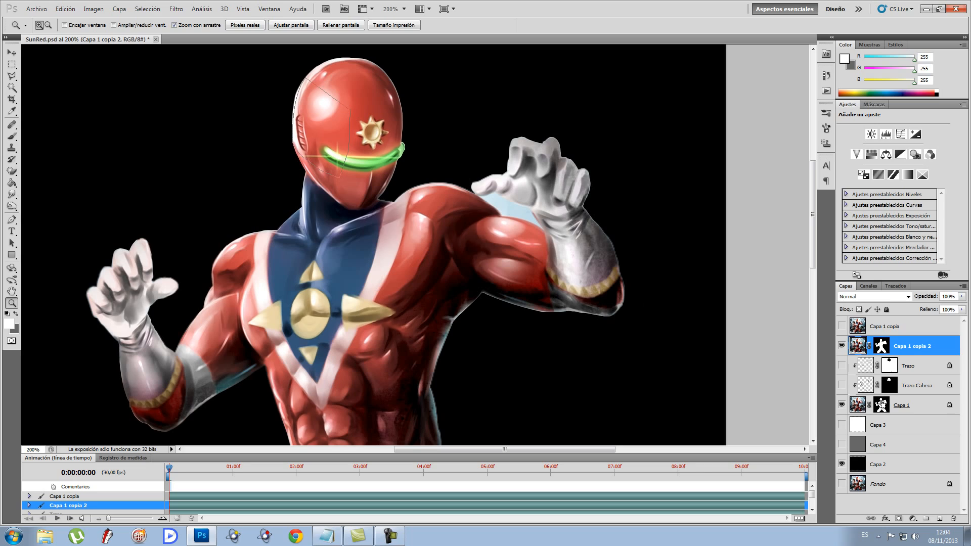
Hide Capa 1 copia 2 and the black Capa 2, show Trazo Cabeza and Trazo, and inspect the raised glove's edges against transparency.
key("ctrl+d")
left_click(841, 346)
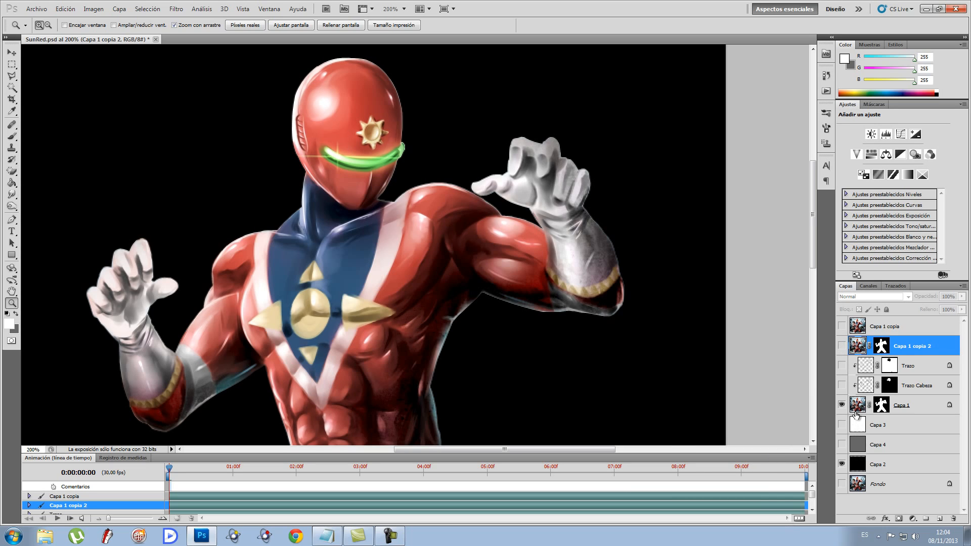
left_click(841, 464)
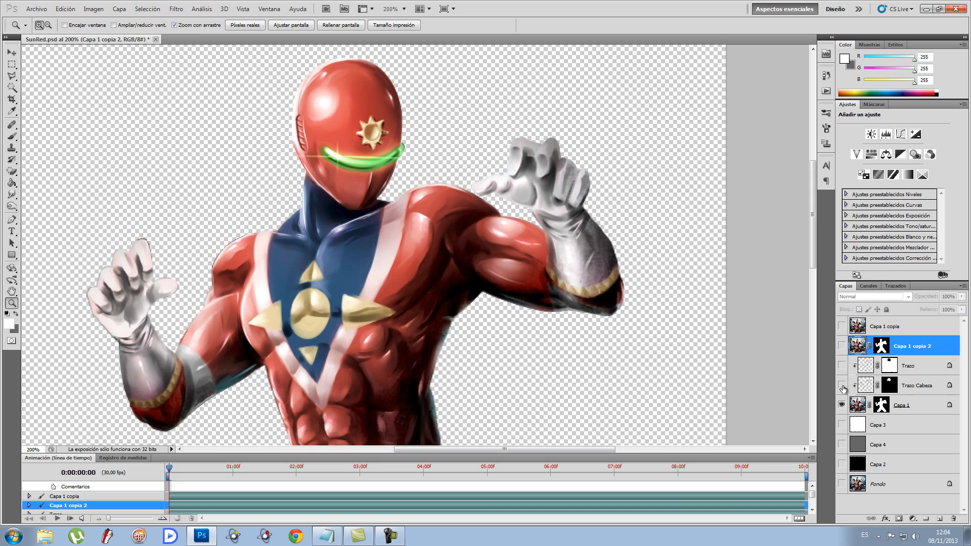
left_click(841, 385)
left_click(841, 365)
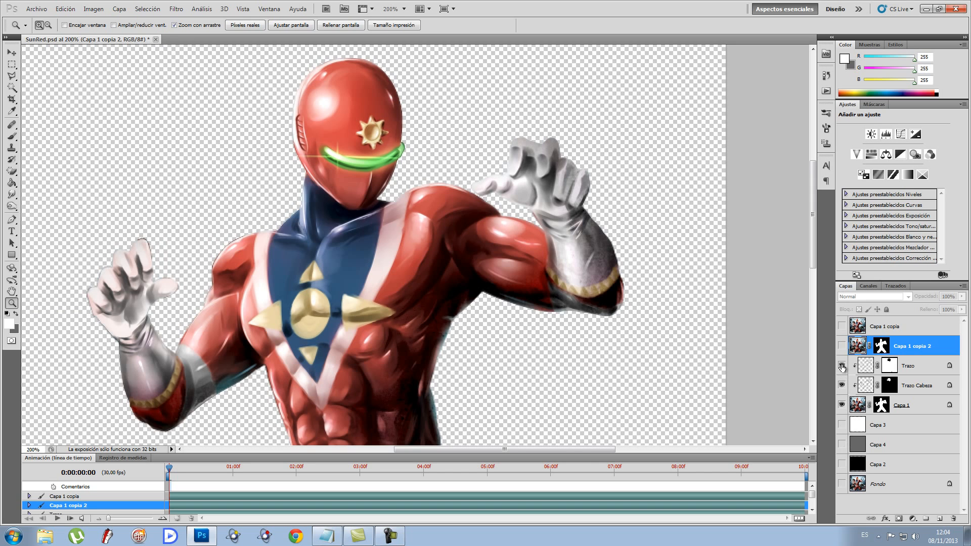
left_click(551, 228)
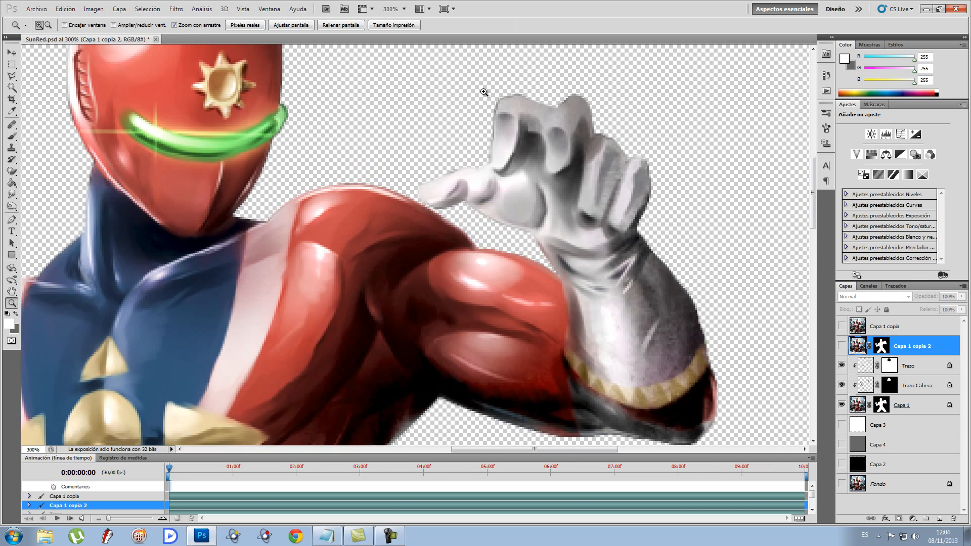
left_click(484, 92)
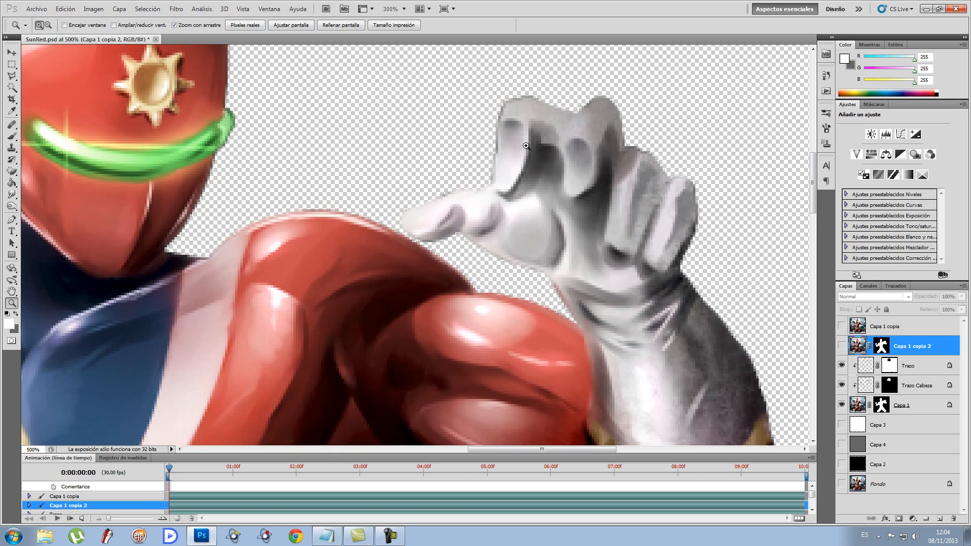
left_click(300, 241, "alt")
left_click(300, 242, "alt")
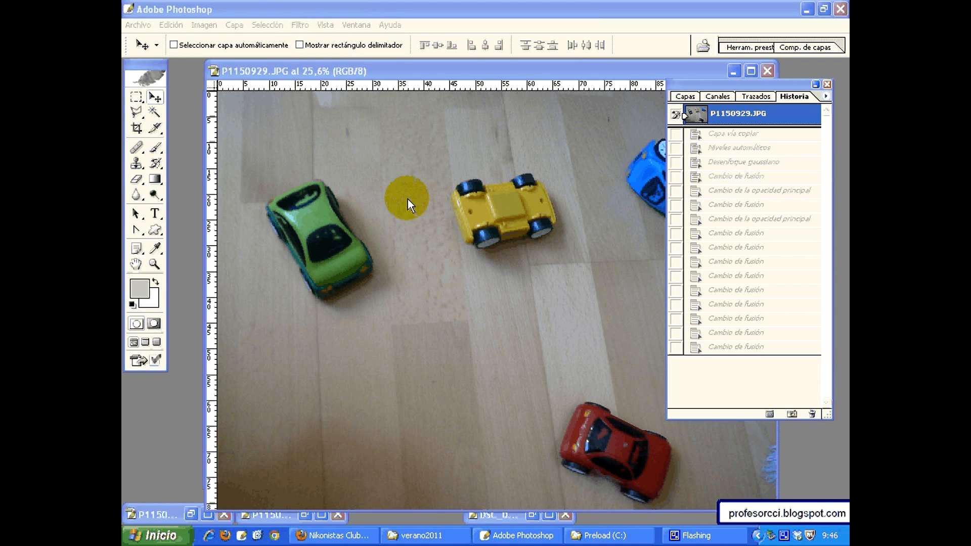
Set the resolution of P1150929.JPG to 300 pixels/inch with image resampling turned off.
left_click(235, 14)
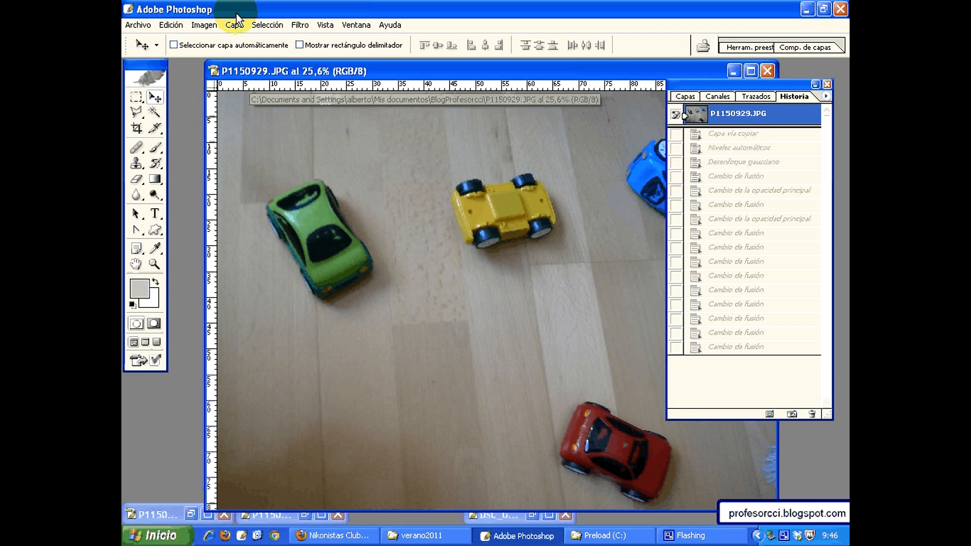
left_click(204, 25)
left_click(247, 120)
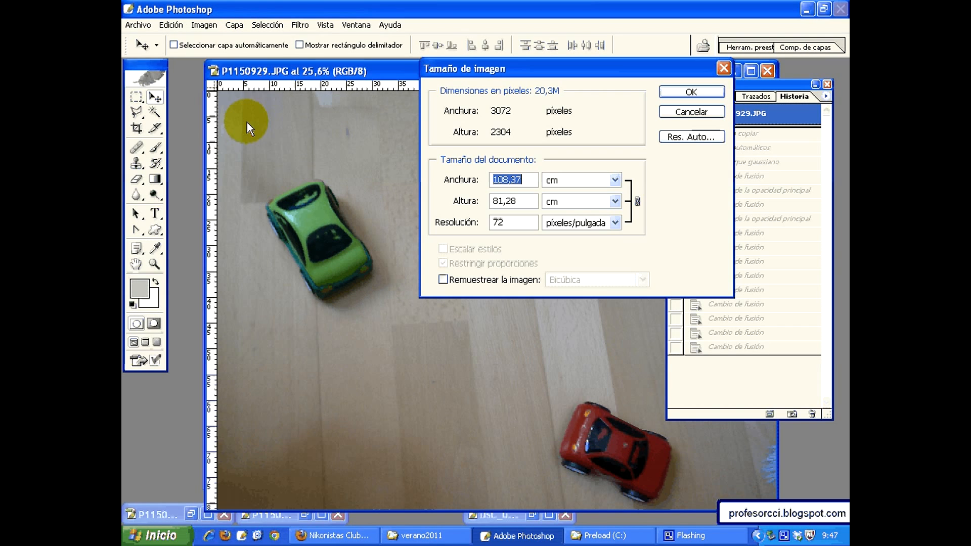
left_click(464, 280)
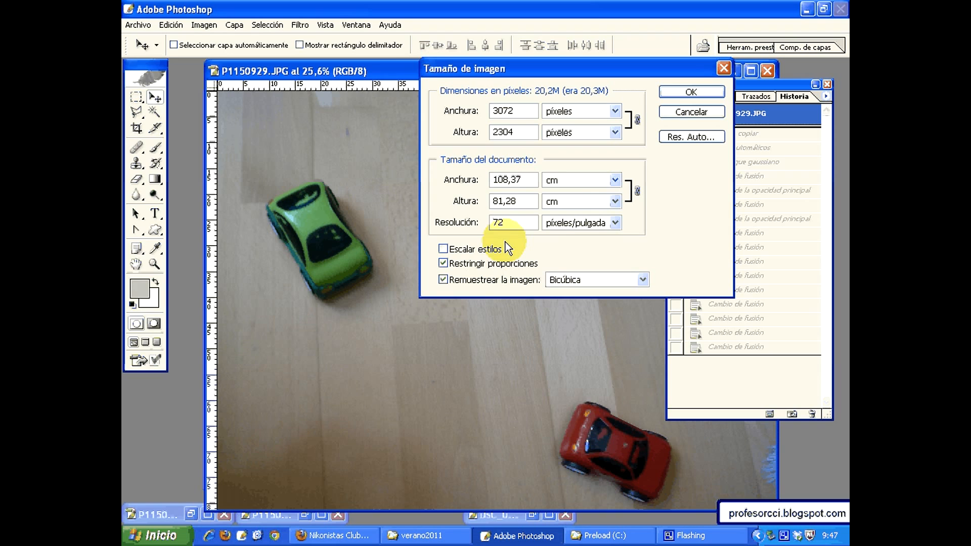
left_click(479, 283)
left_click(457, 221)
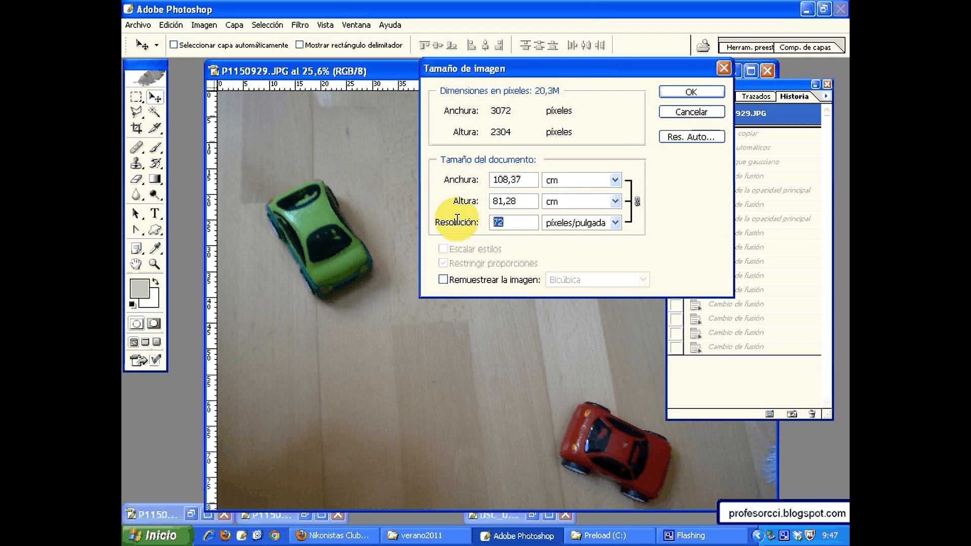
type("3")
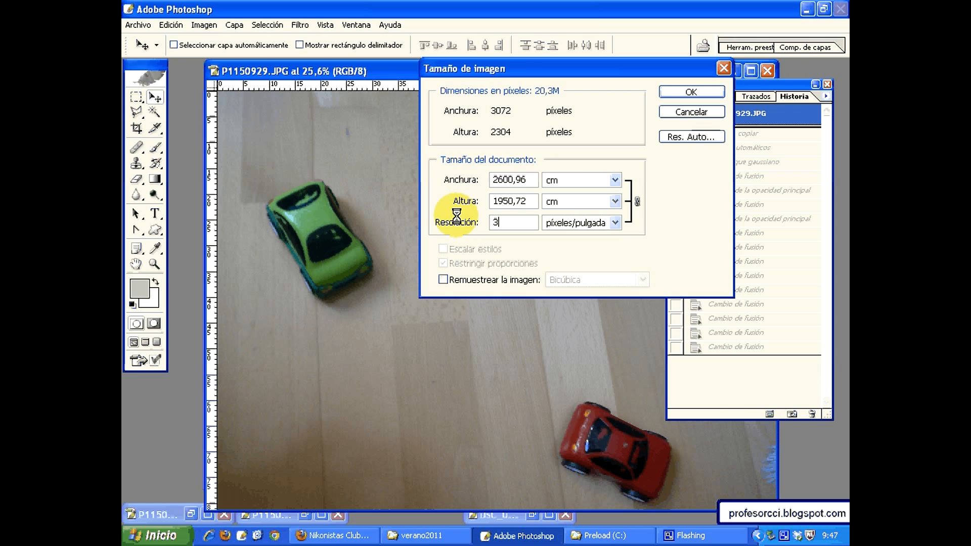
type("00")
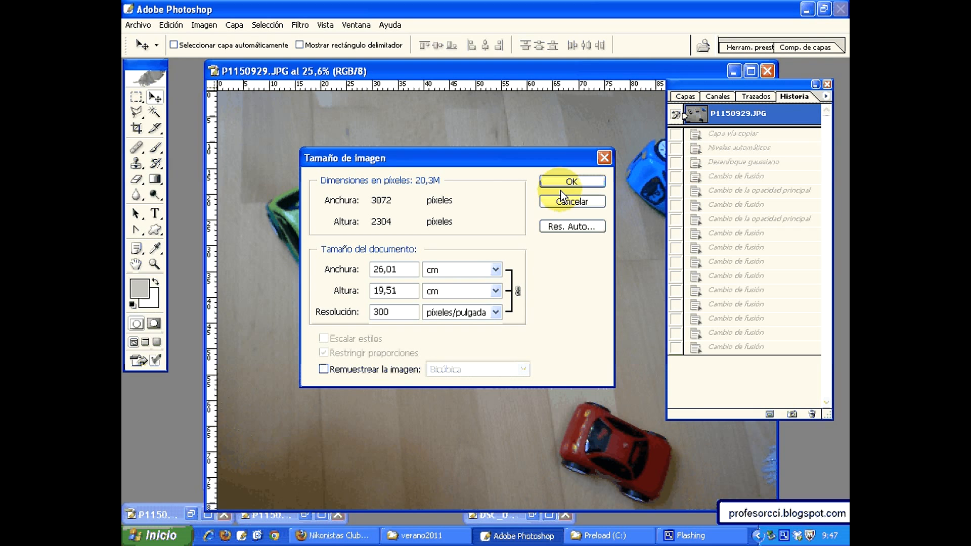
left_click(571, 182)
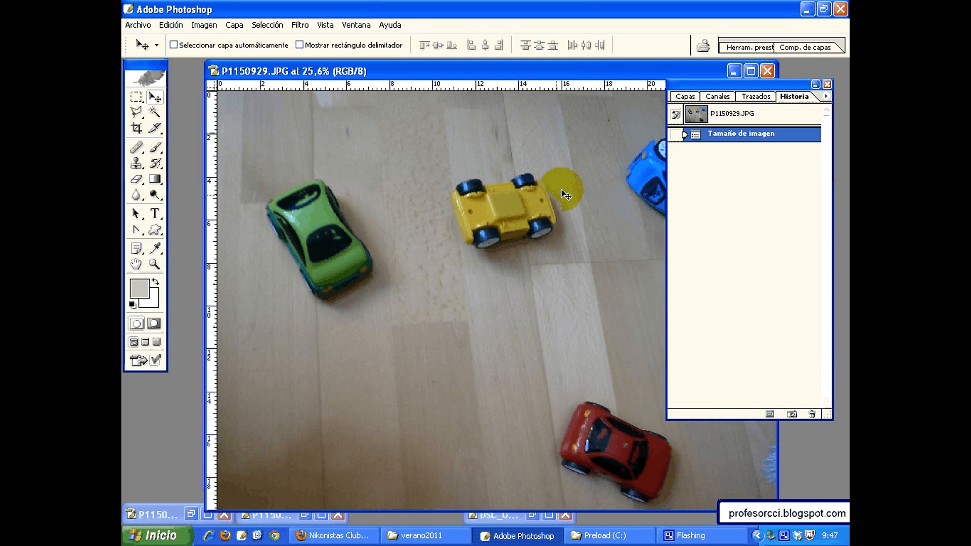
Move the history palette and the P1150929.JPG window aside, and bring the ship photo DSC_0268.JPG to the front of the workspace.
left_click_drag(738, 83, 819, 119)
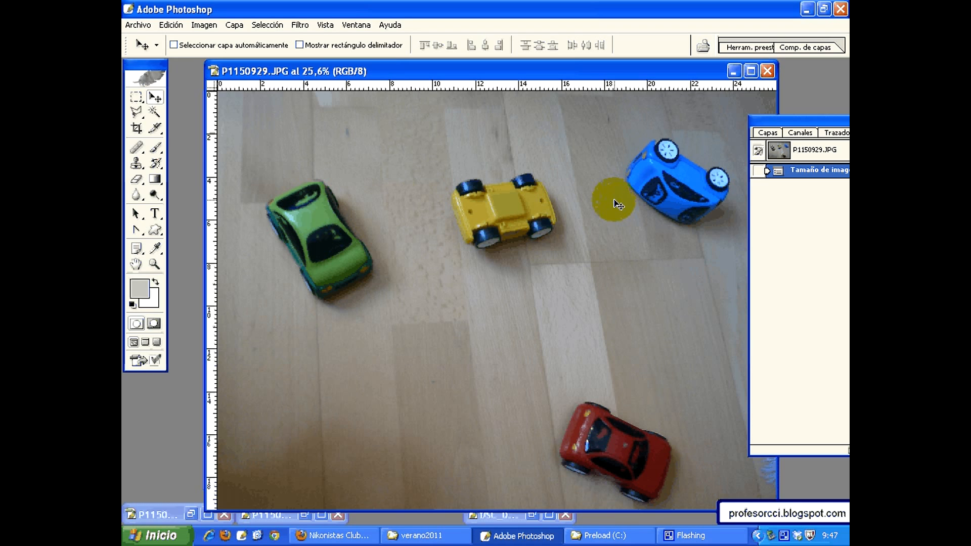
left_click_drag(689, 72, 598, 435)
left_click(508, 98)
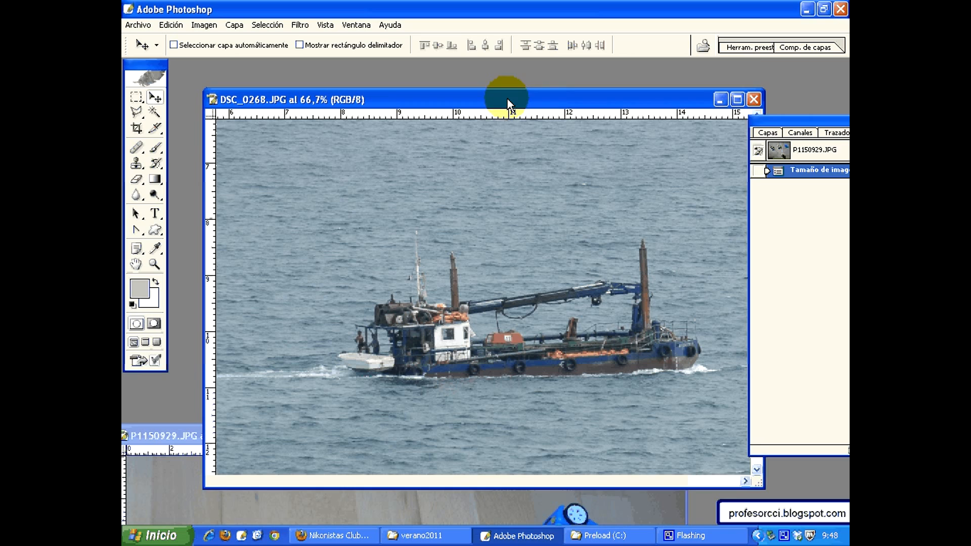
left_click_drag(508, 98, 485, 71)
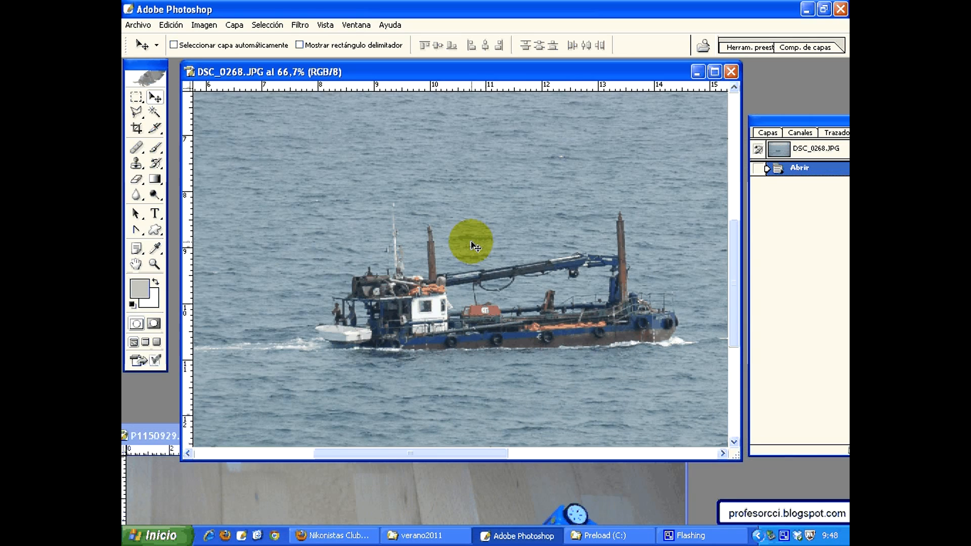
Check the image size of DSC_0268.JPG with resampling on and off, and leave without applying changes.
left_click(210, 32)
left_click(250, 122)
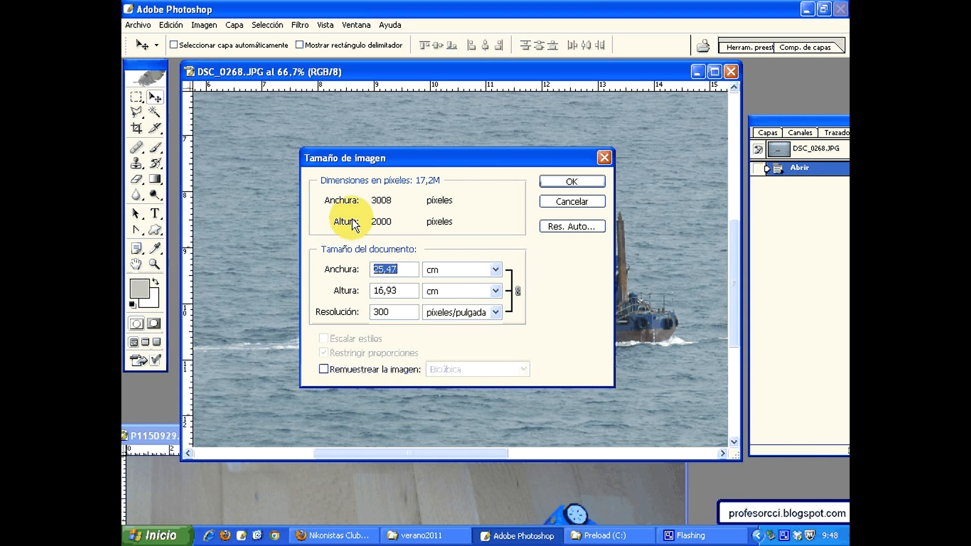
left_click(365, 370)
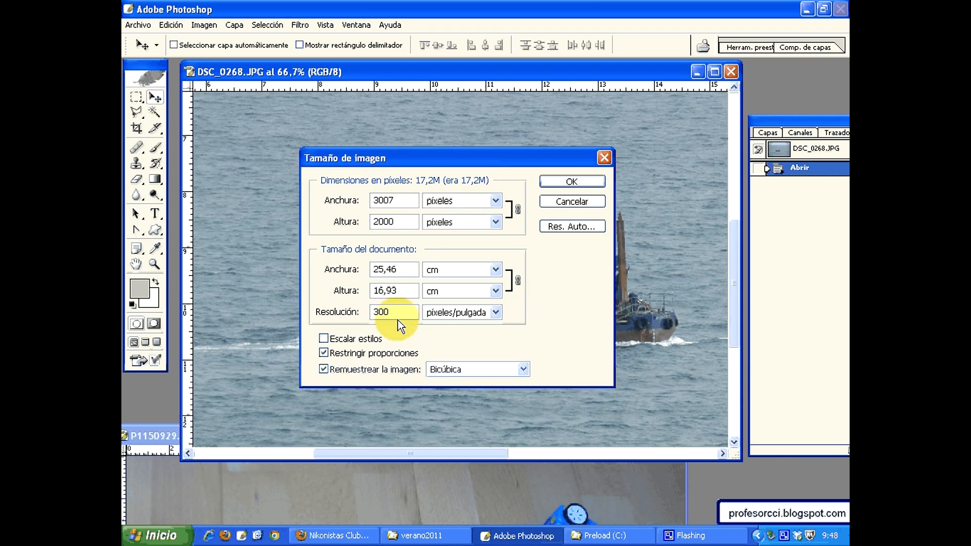
left_click(377, 372)
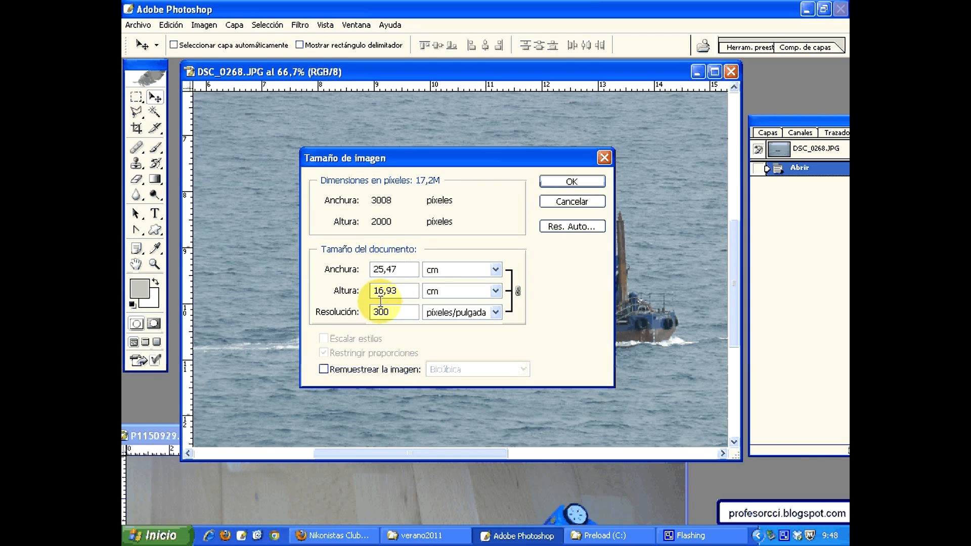
left_click(566, 204)
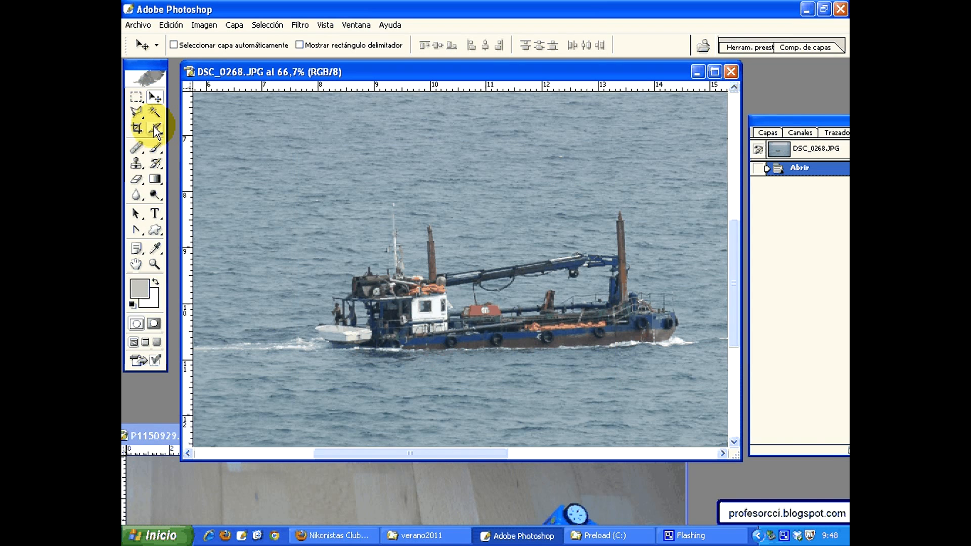
Load DSC_0268.JPG's dimensions into the Crop tool and set the crop size to 15 cm wide by 10 cm high.
key("c")
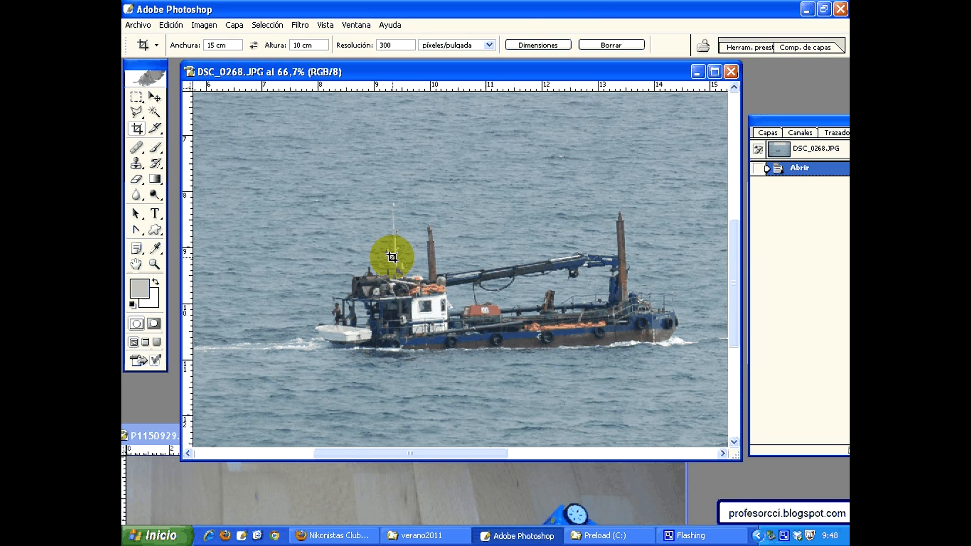
left_click(530, 45)
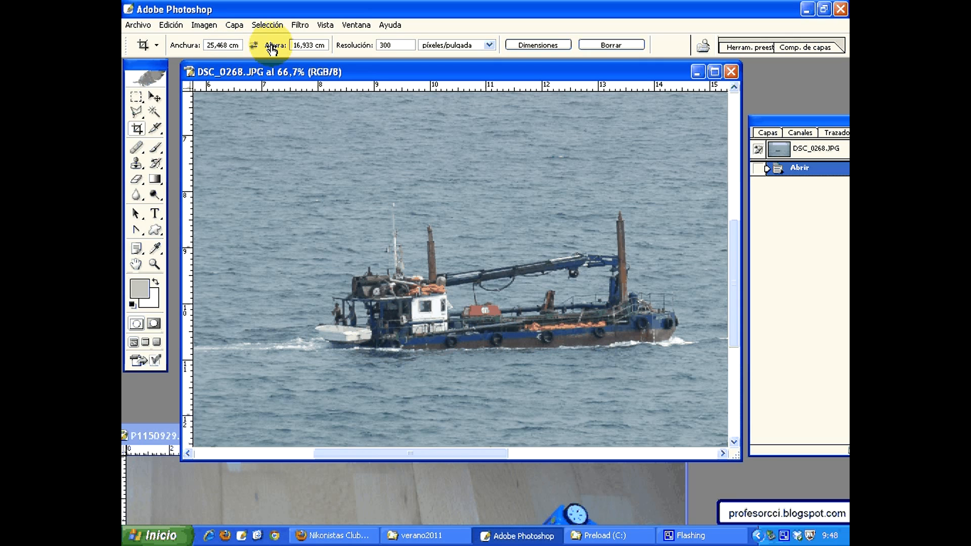
left_click_drag(227, 45, 144, 45)
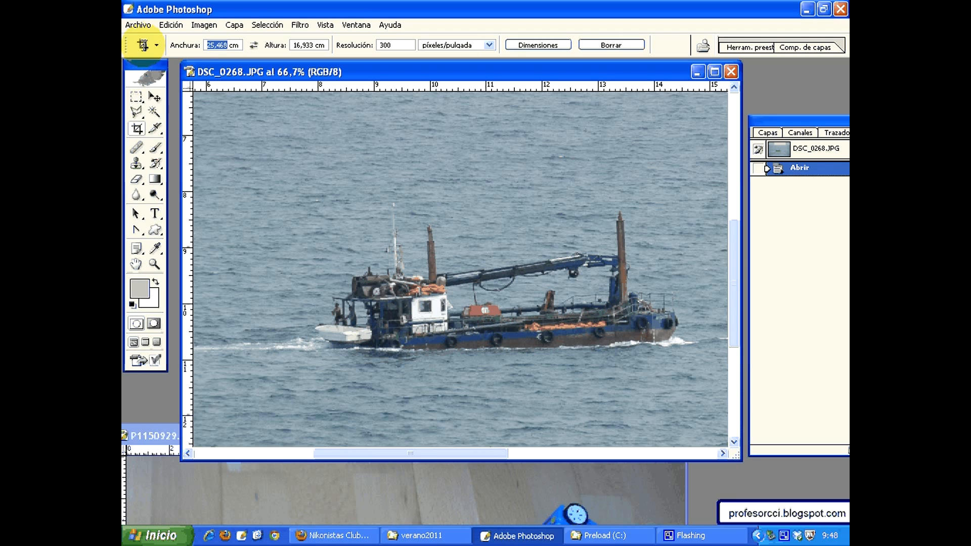
type("15")
double_click(300, 45)
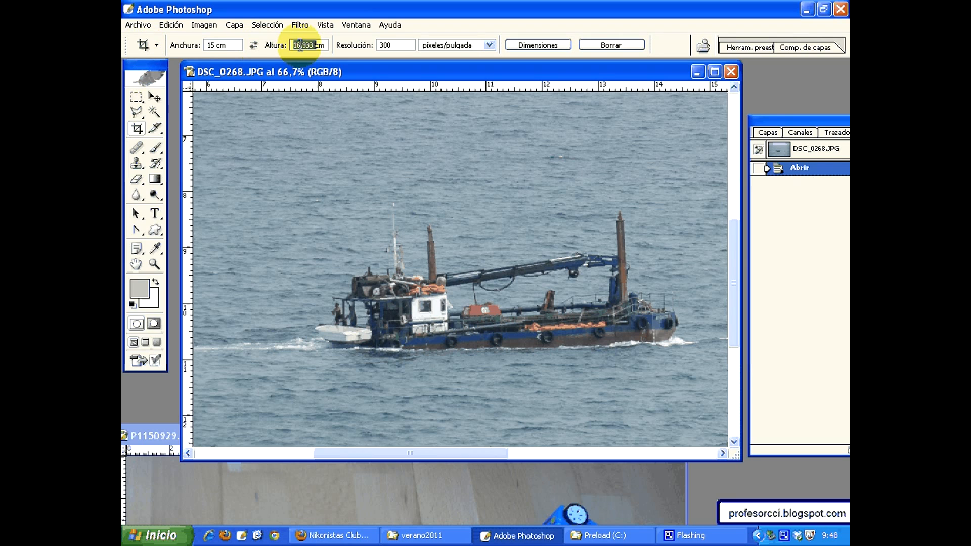
type("10")
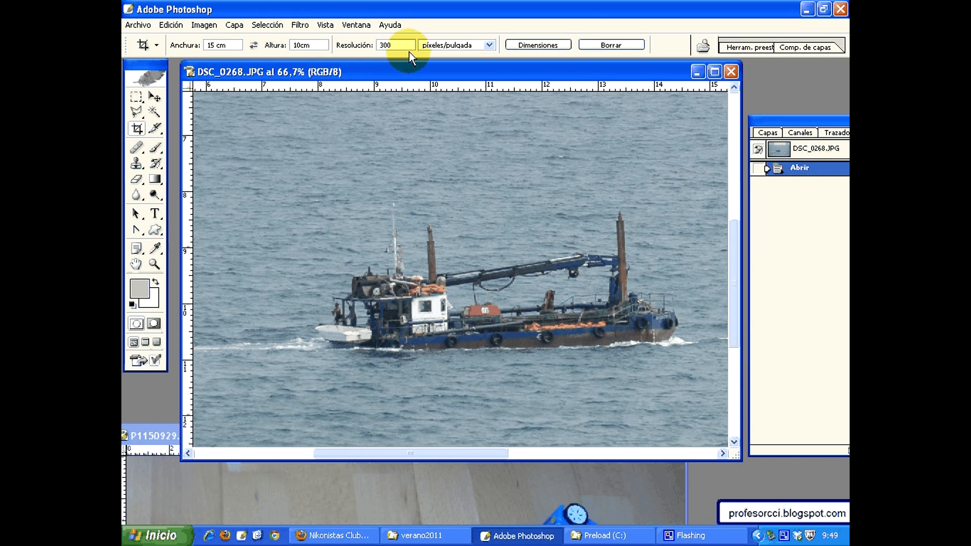
Crop DSC_0268.JPG around the whole ship at the preset 15 × 10 cm size, leaving a margin of sea on every side.
left_click_drag(300, 162, 527, 428)
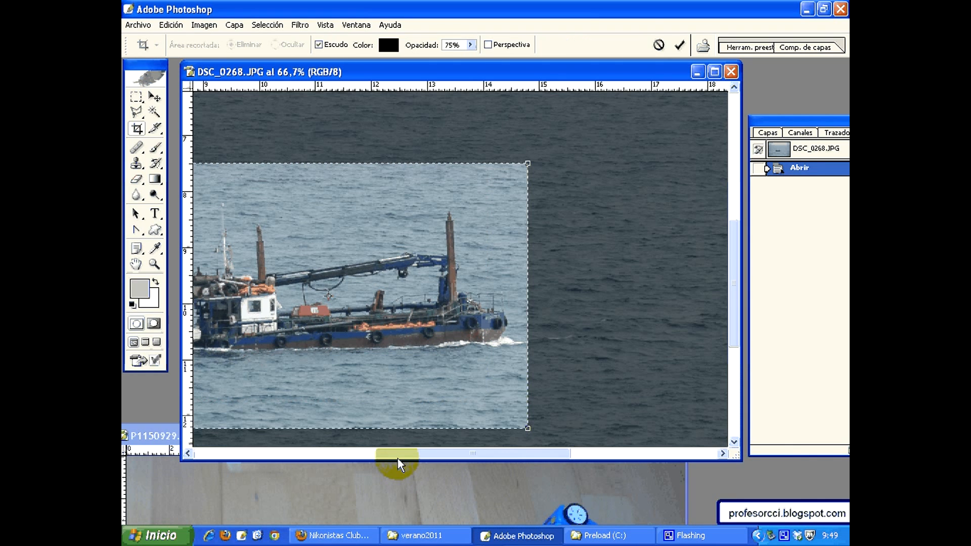
left_click_drag(397, 458, 345, 458)
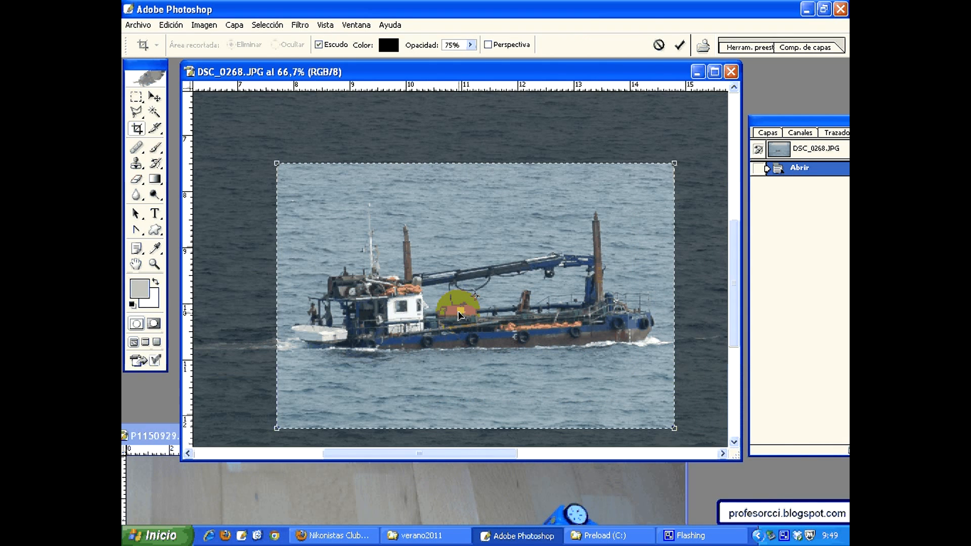
left_click_drag(458, 316, 437, 319)
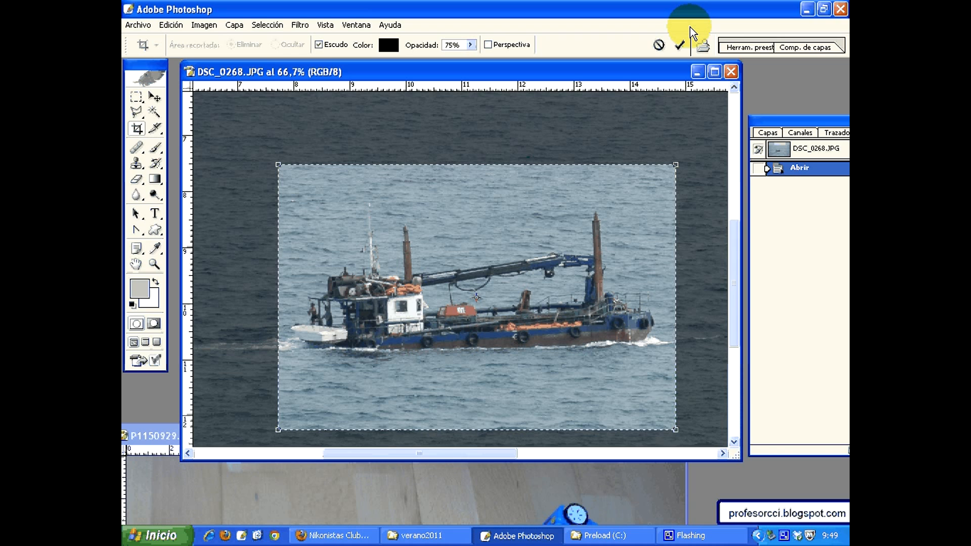
left_click(680, 45)
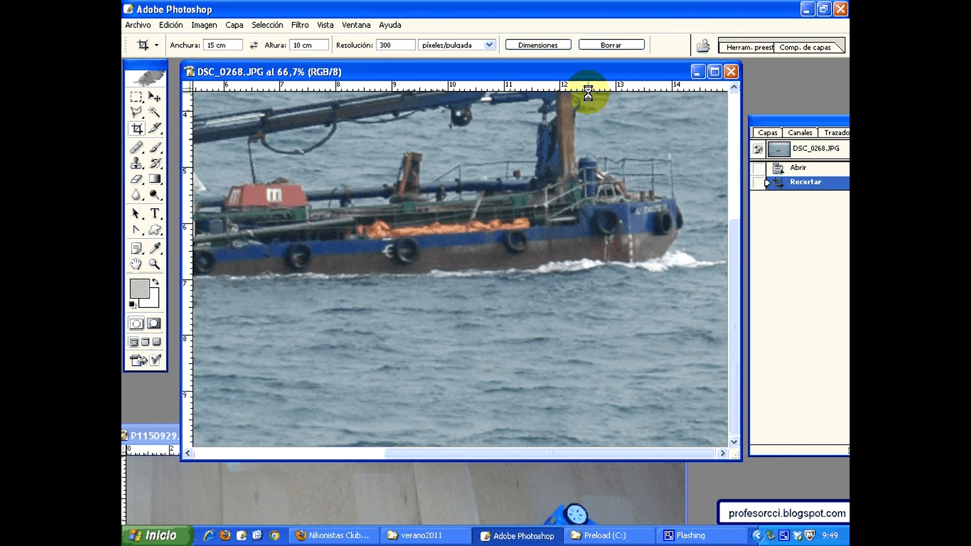
Check the cropped ship photo's image size, with the Image Size dialog moved clear of the picture.
double_click(135, 263)
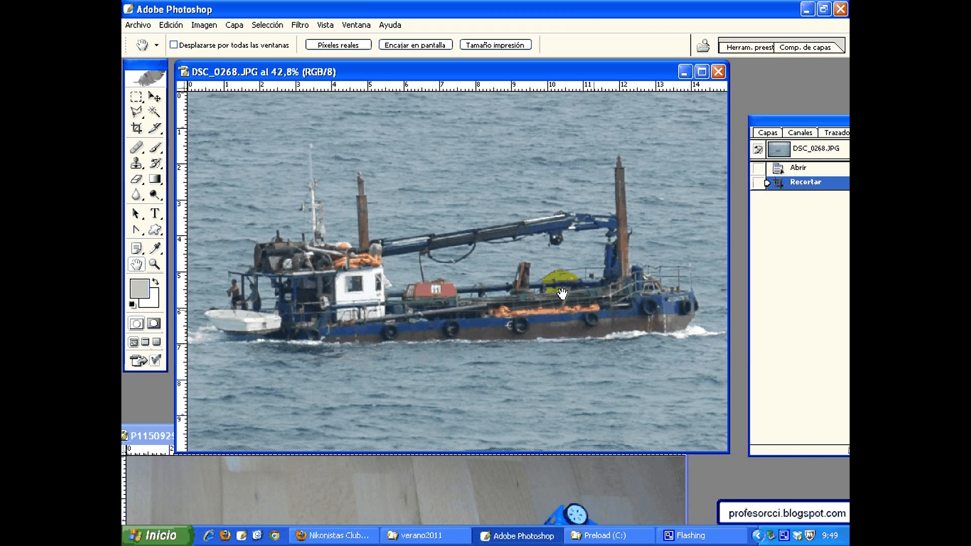
left_click(204, 25)
left_click(258, 121)
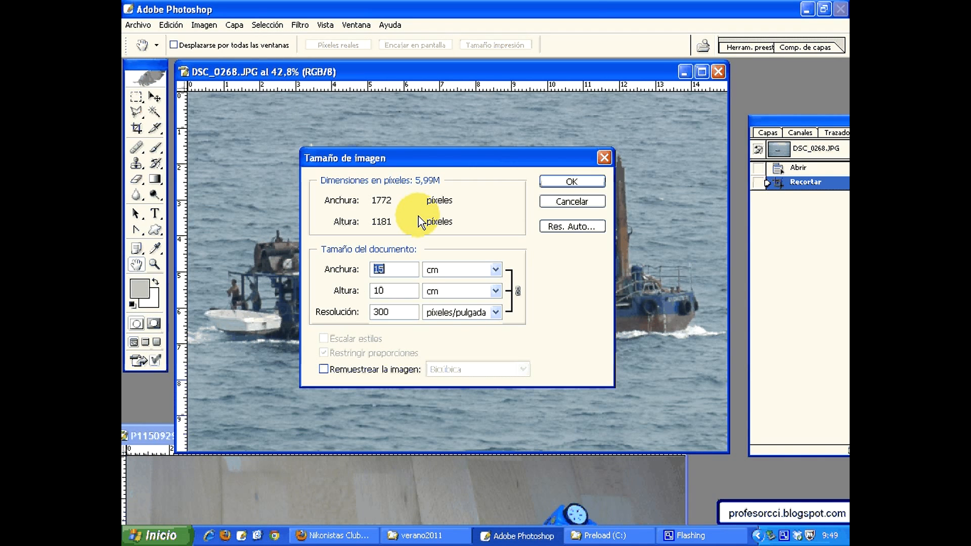
left_click_drag(486, 158, 686, 27)
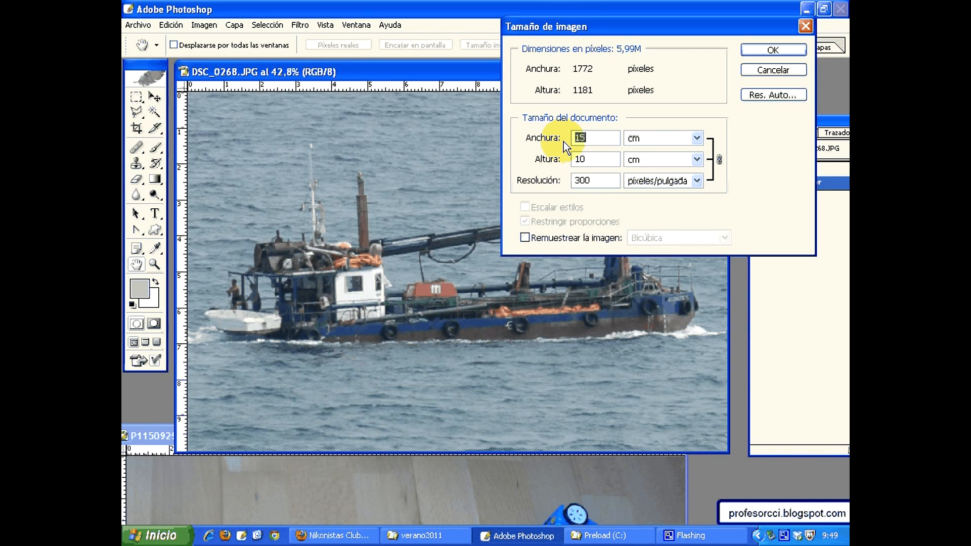